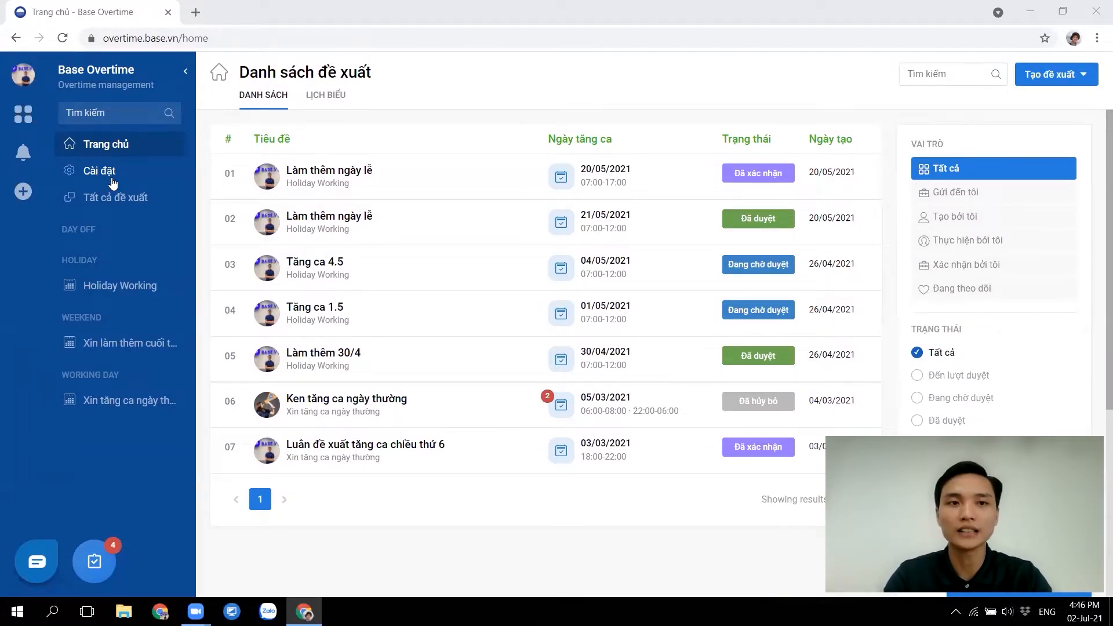
Open overtime settings, view the policy groups, cancel a new-group form, and return to all policies
left_click(86, 179)
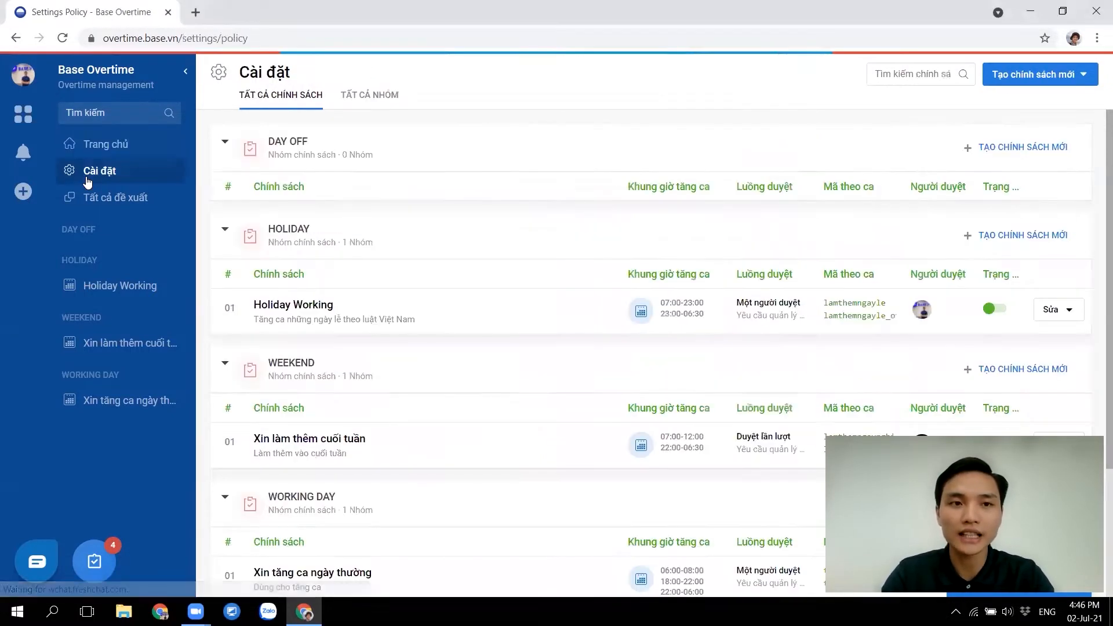
left_click(365, 97)
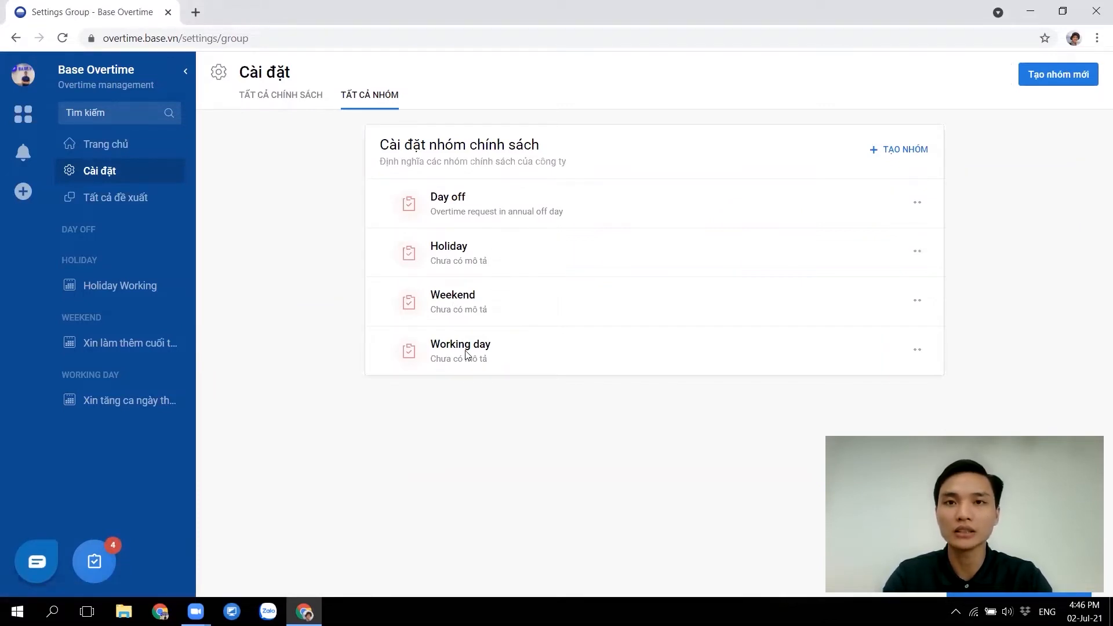
left_click(911, 150)
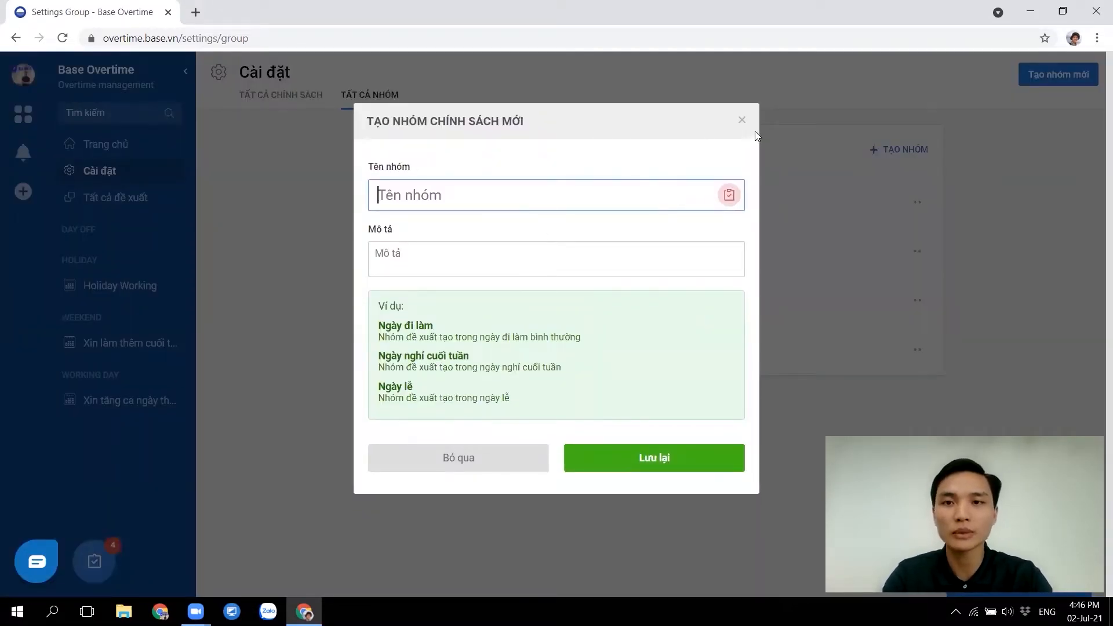
left_click(741, 120)
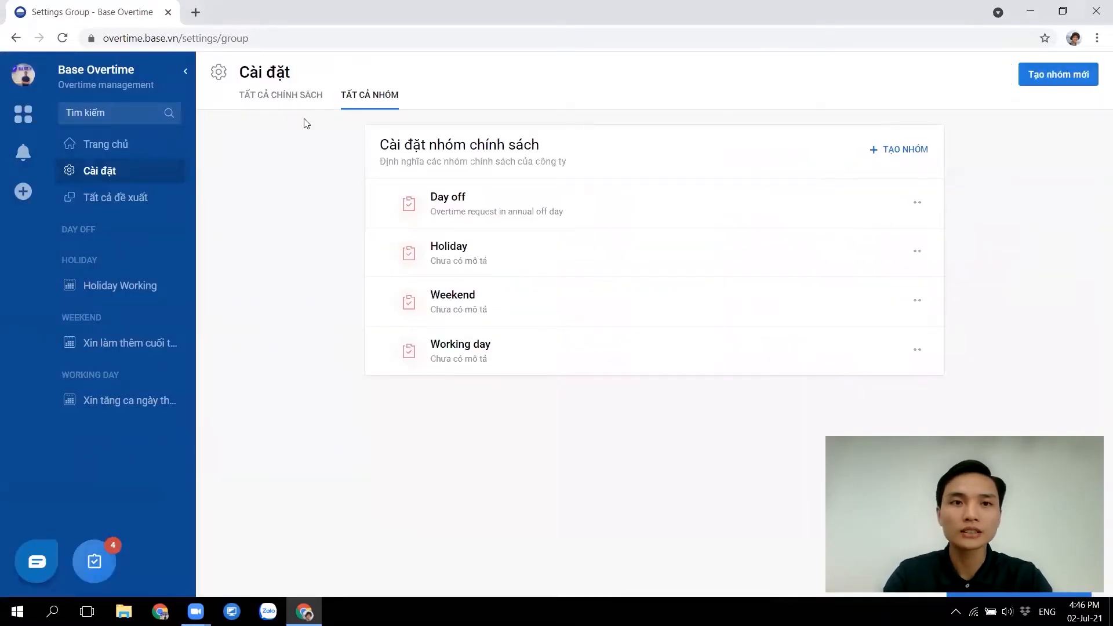
left_click(283, 100)
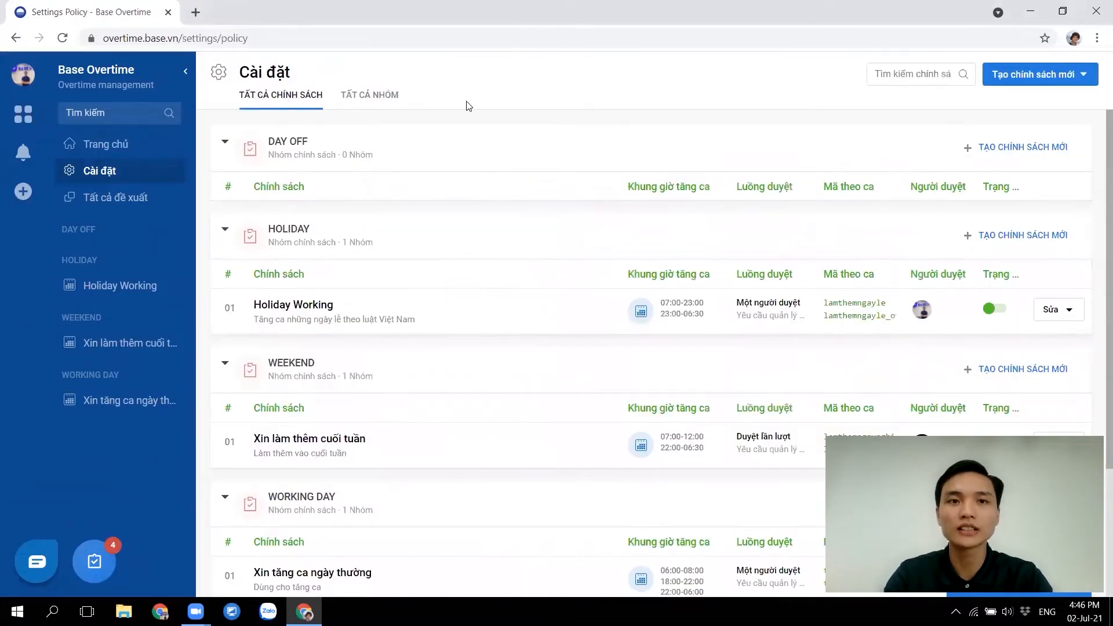
Start a new overtime policy titled 'Tăng ca ngày thường'
left_click(1001, 85)
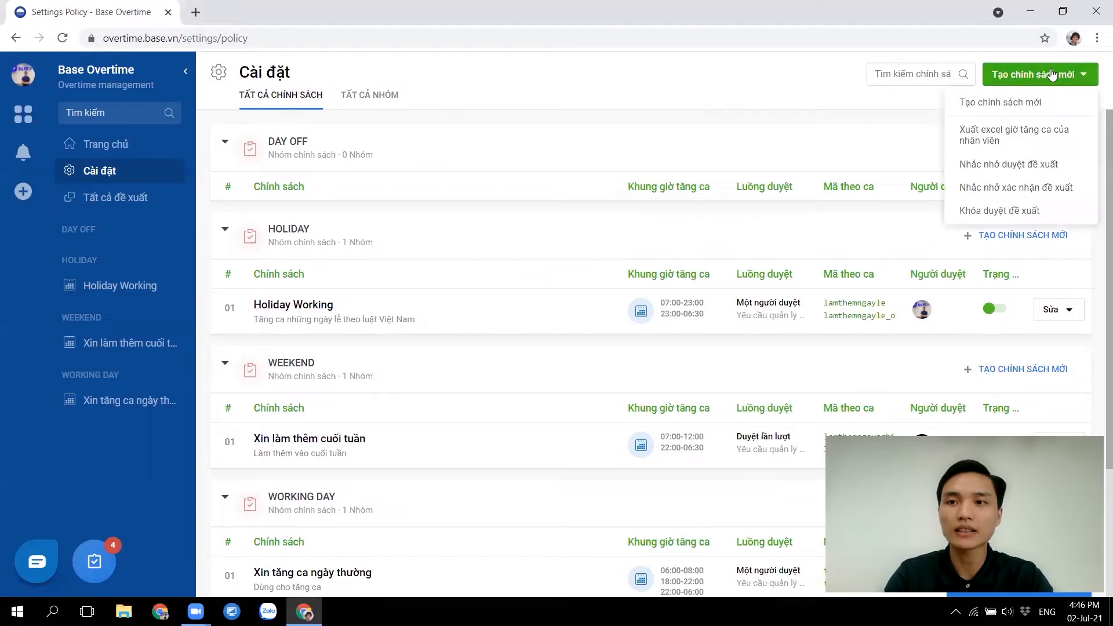
left_click(981, 103)
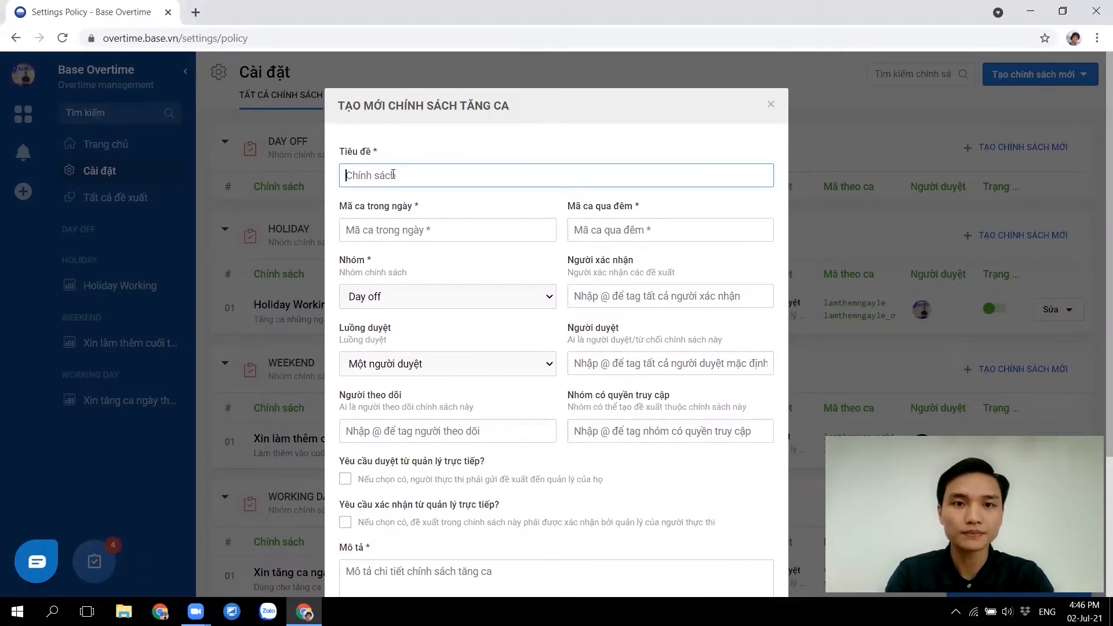
type("Tăng ca")
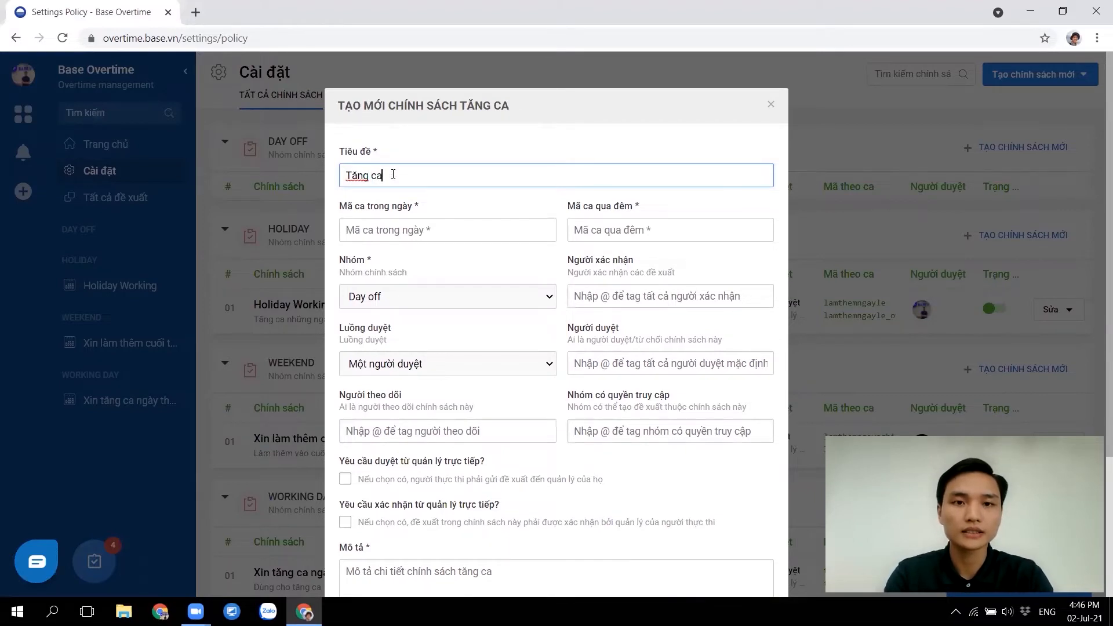
type(" ngày thường")
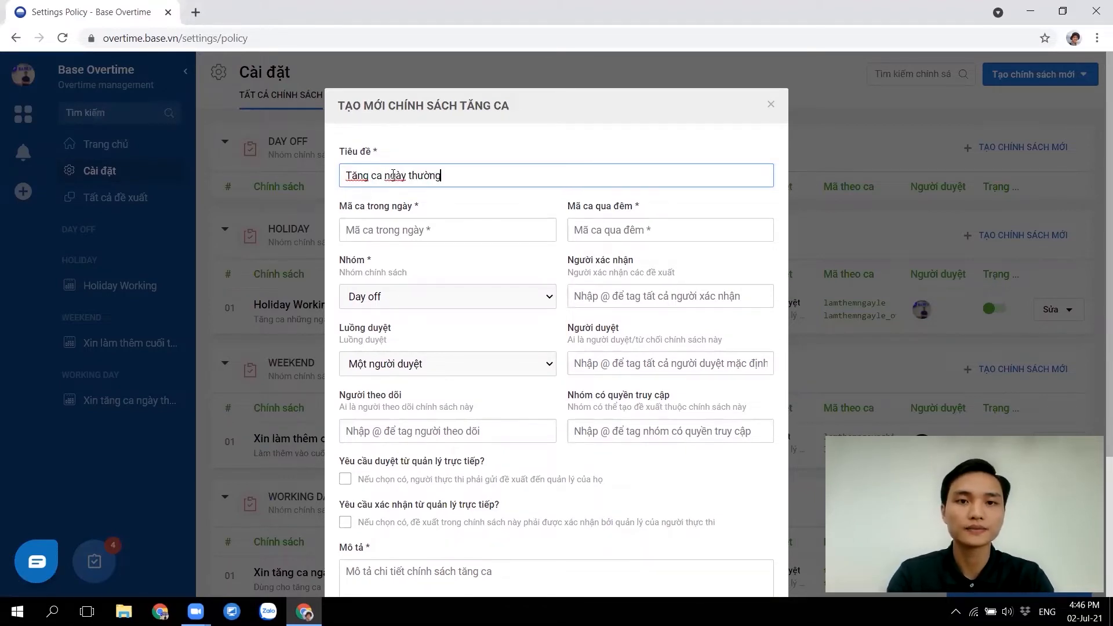
Enter the day-shift code tangcangaythuong_banngay
left_click(397, 235)
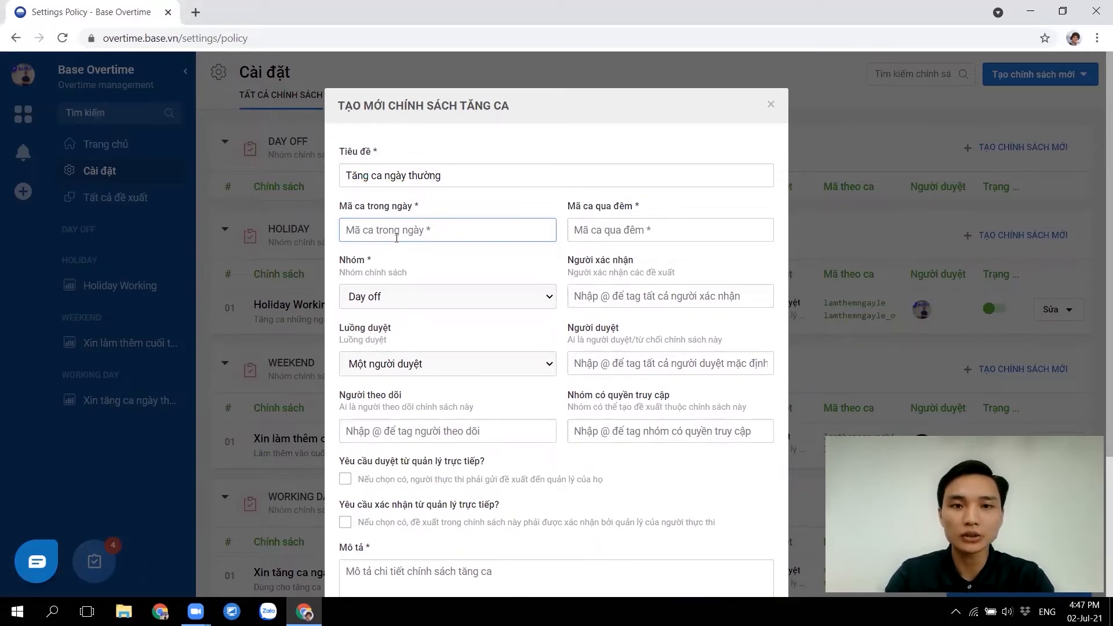
left_click_drag(422, 207, 335, 208)
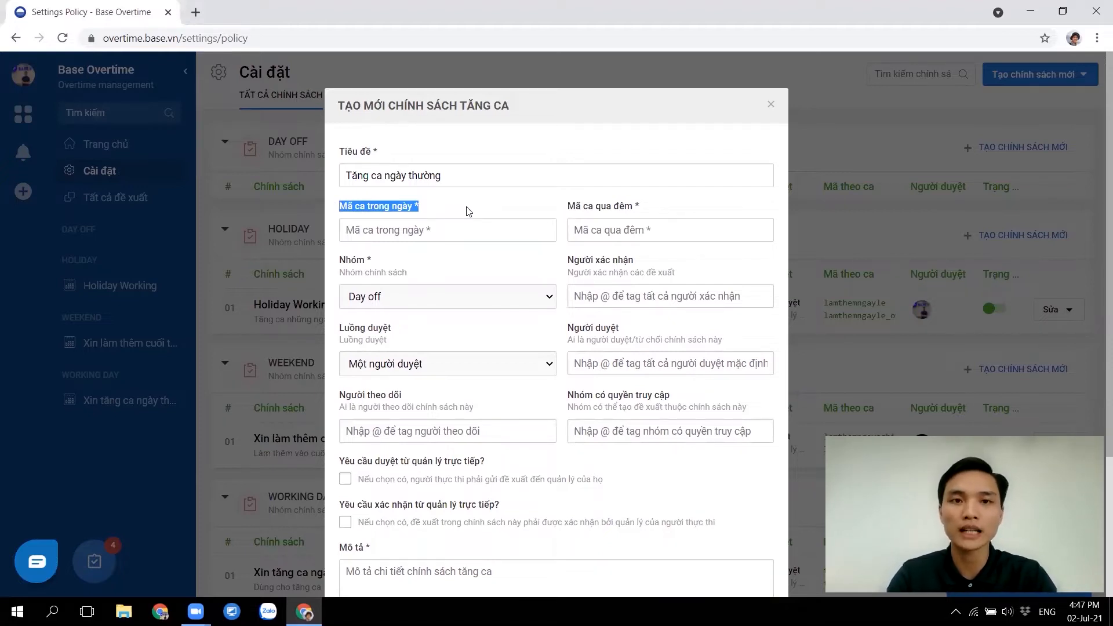
left_click(417, 221)
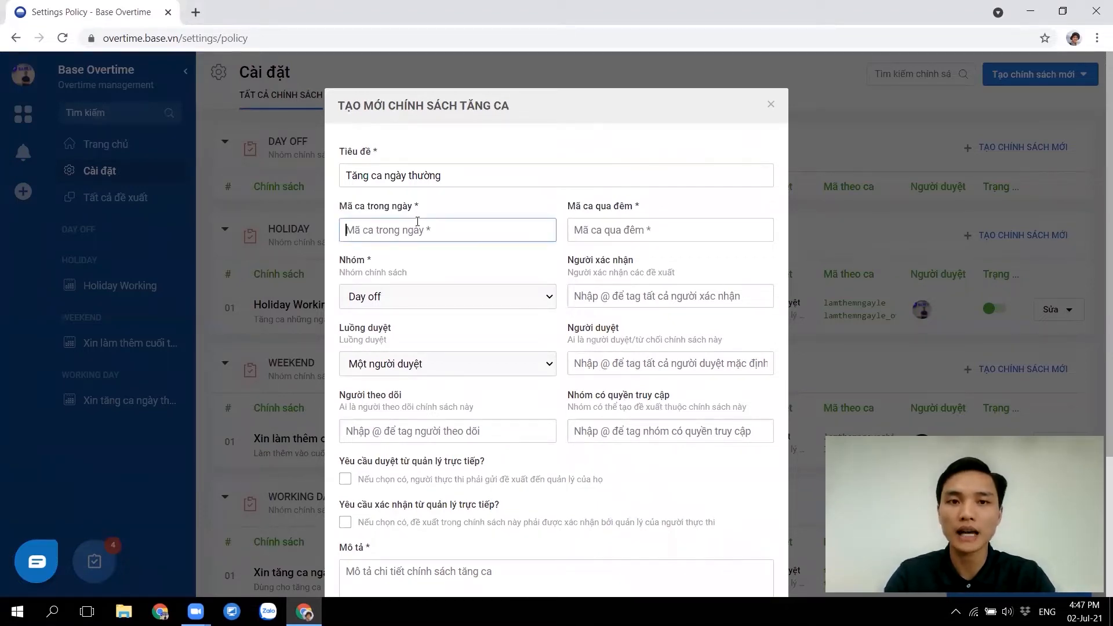
type("tangcanga")
type("ythuơngcângy")
key("BackSpace")
key("BackSpace")
key("BackSpace")
key("BackSpace")
key("BackSpace")
type("_banngay")
Copy the day code into the overnight code field and change it to tangcangaythuong_quadem
left_click(593, 226)
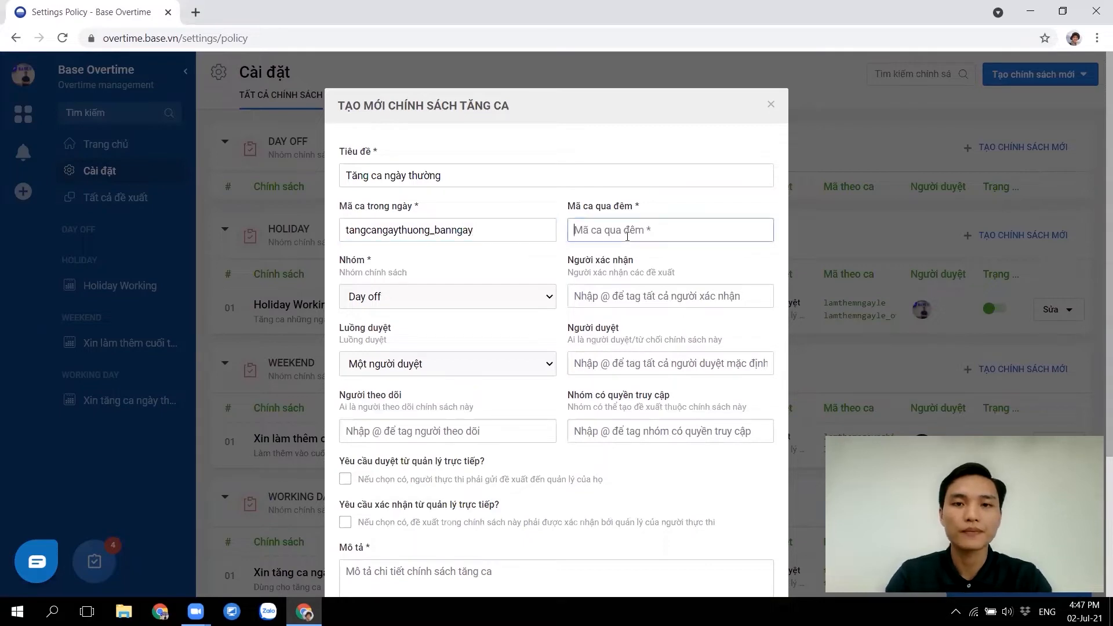
double_click(501, 221)
key("ctrl+c")
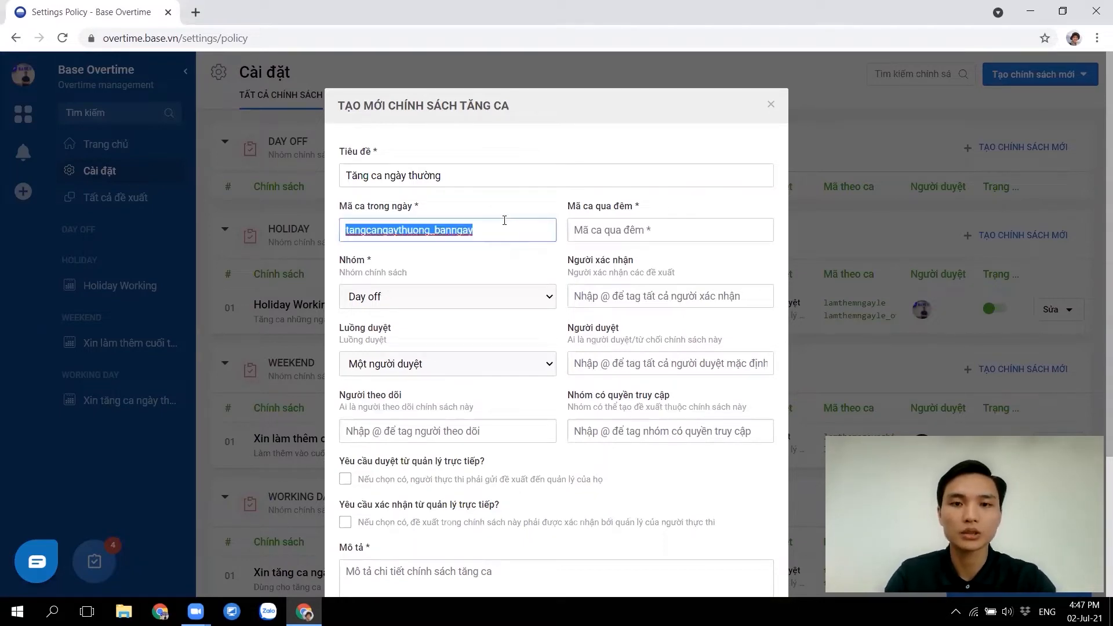
left_click(646, 228)
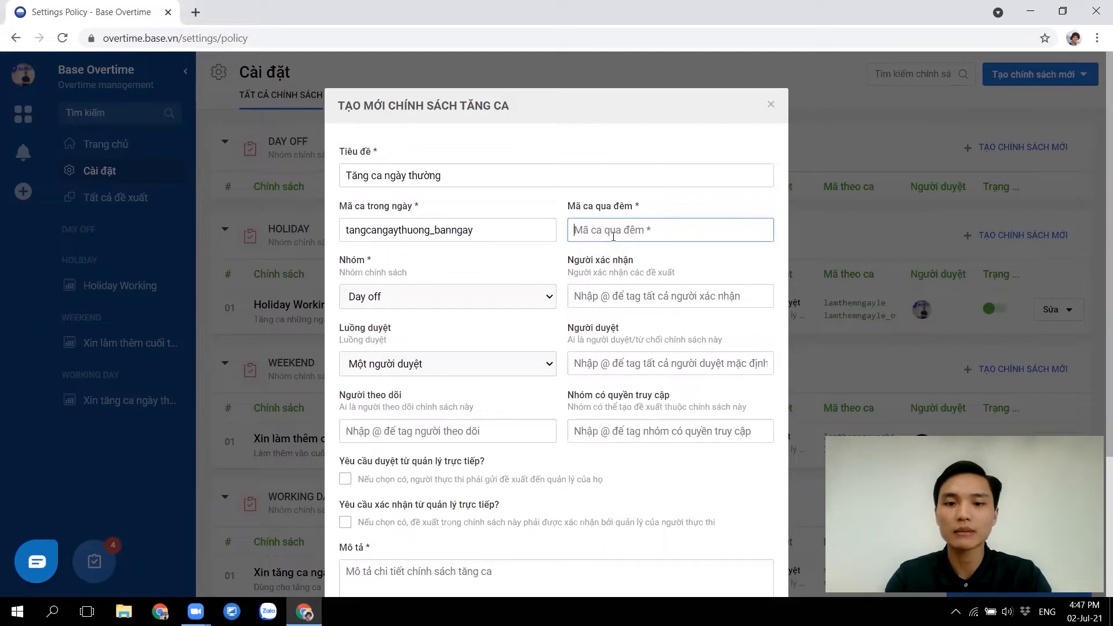
key("ctrl+v")
key("BackSpace")
key("BackSpace")
key("BackSpace")
key("BackSpace")
key("BackSpace")
key("BackSpace")
key("BackSpace")
type("quadem")
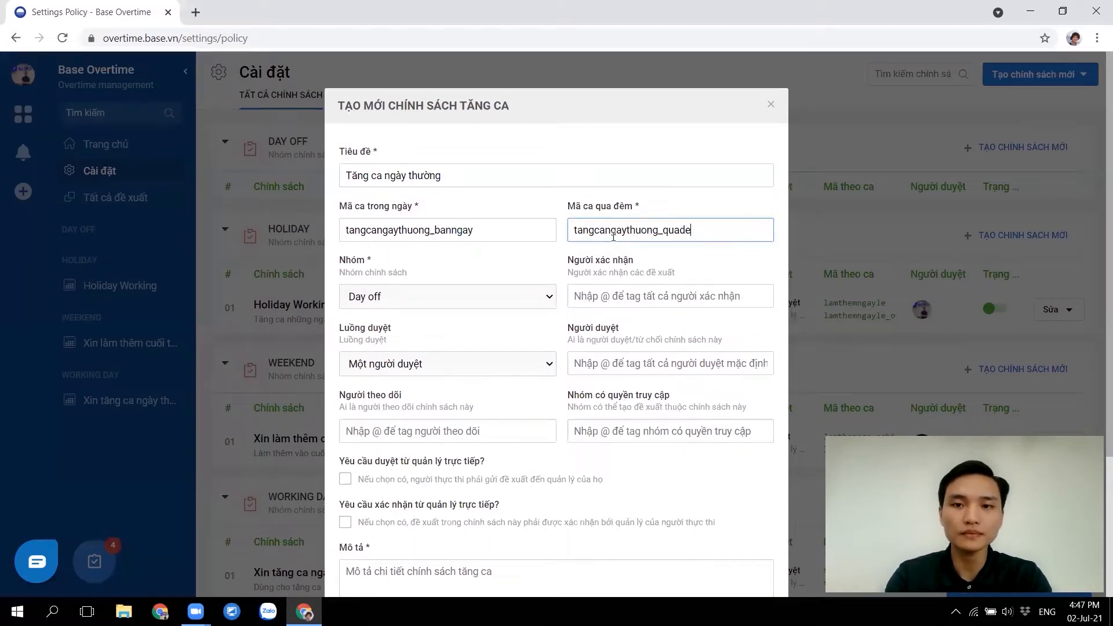
Put the policy in the Working day group and tag a colleague as confirmer
left_click(435, 307)
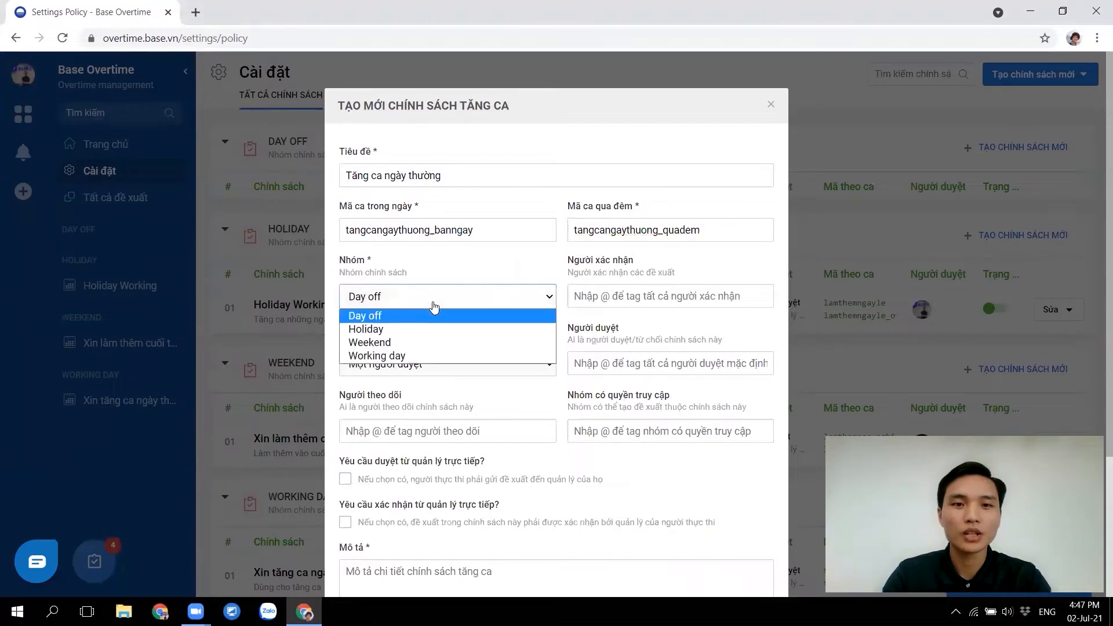
left_click(432, 355)
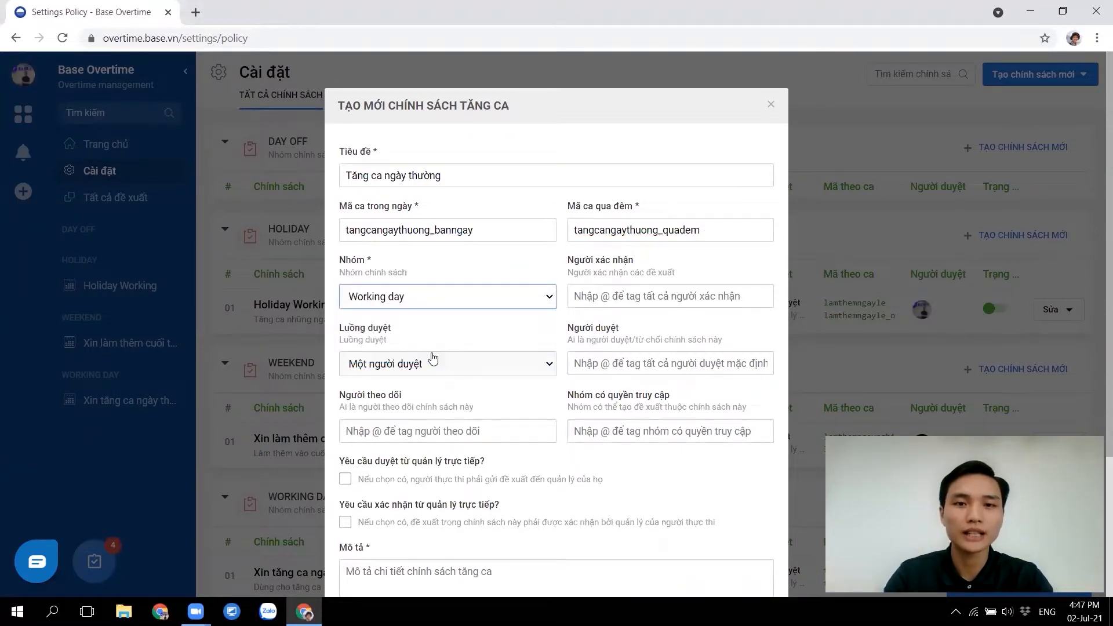
left_click(617, 290)
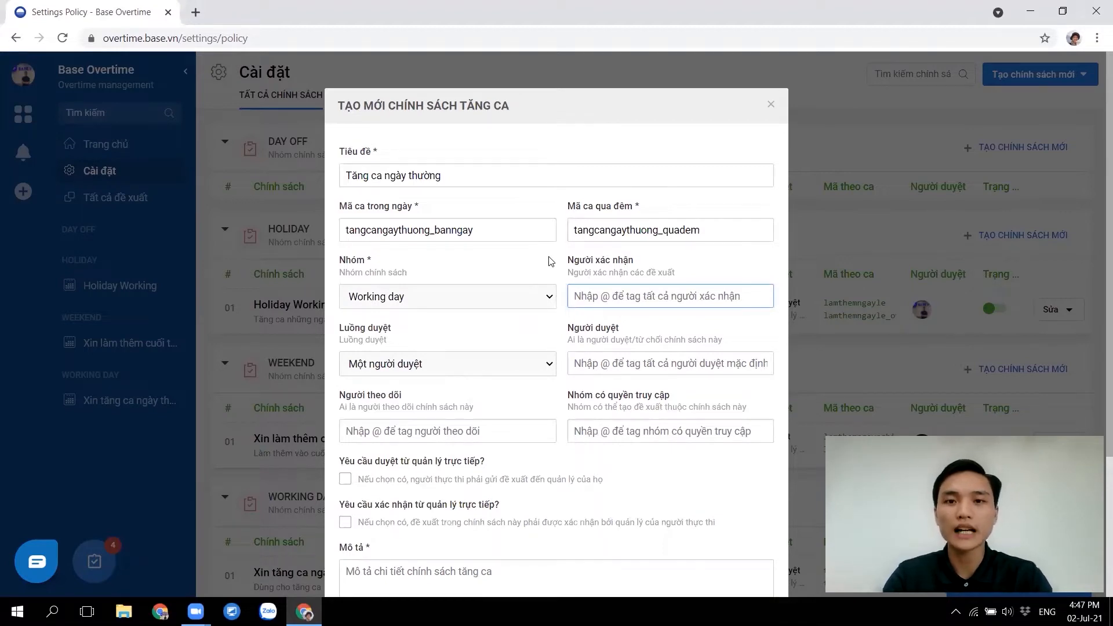
type("@")
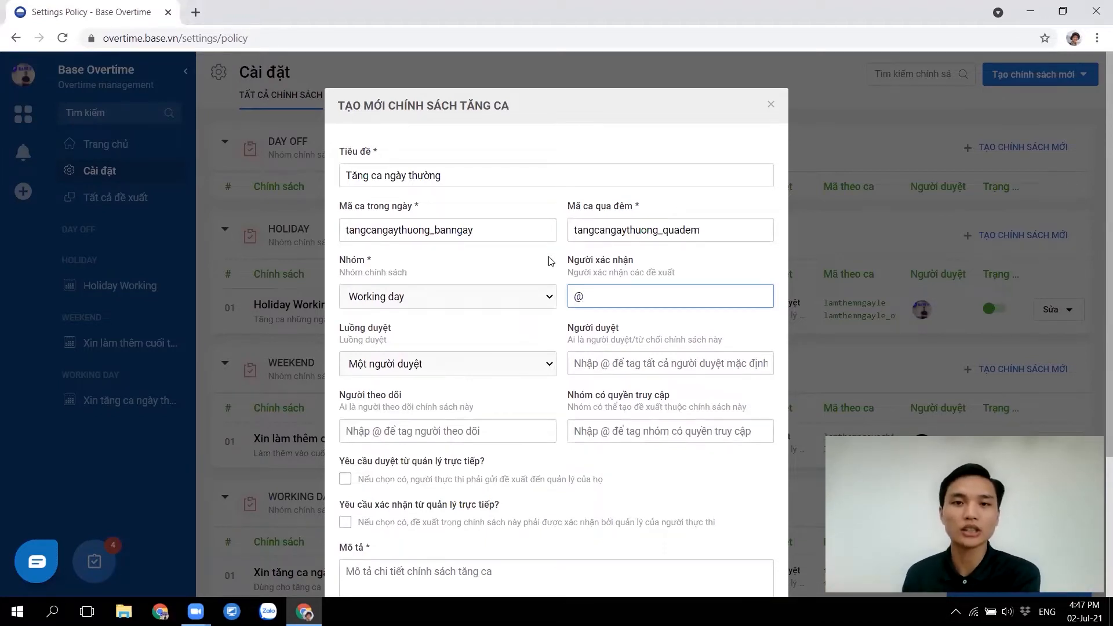
type("trinh")
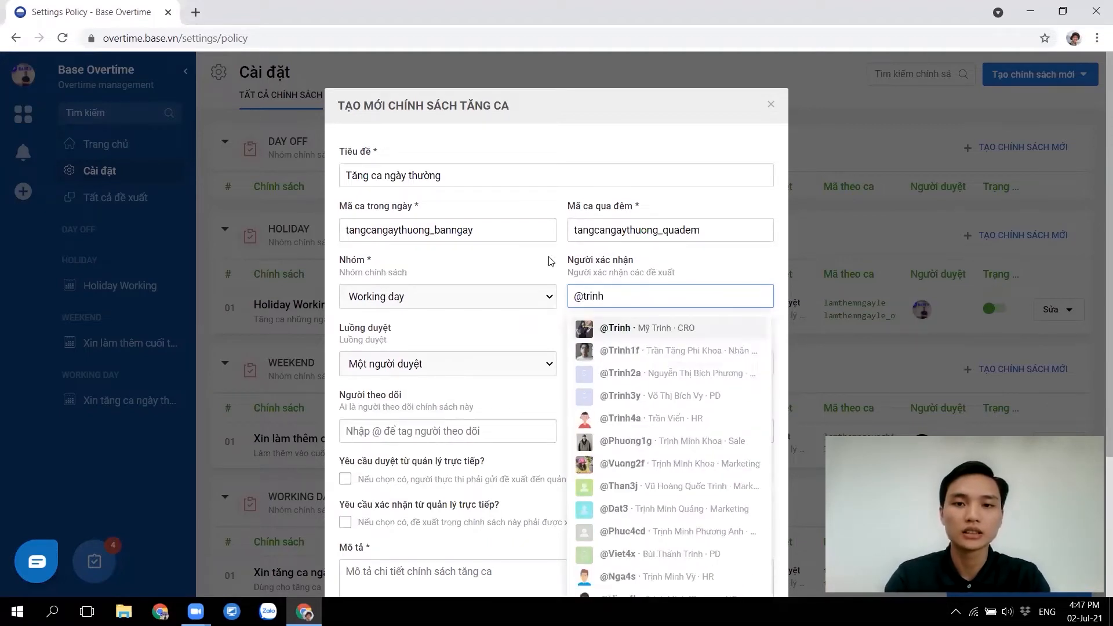
key("Return")
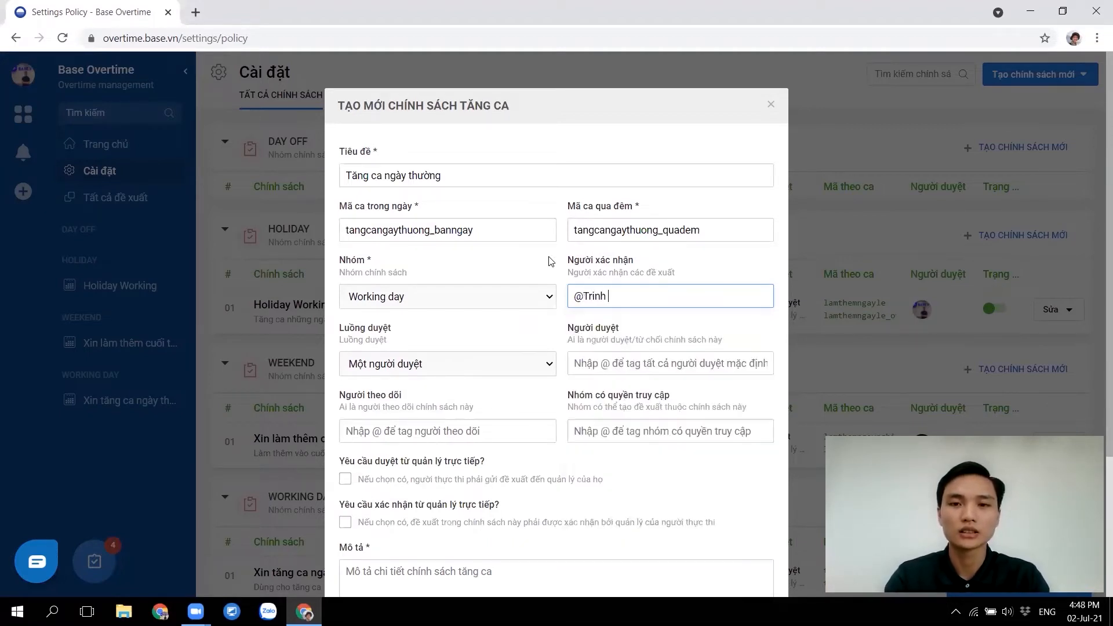
Keep the single-approver flow (Một người duyệt) and tag the same colleague as approver
left_click(420, 362)
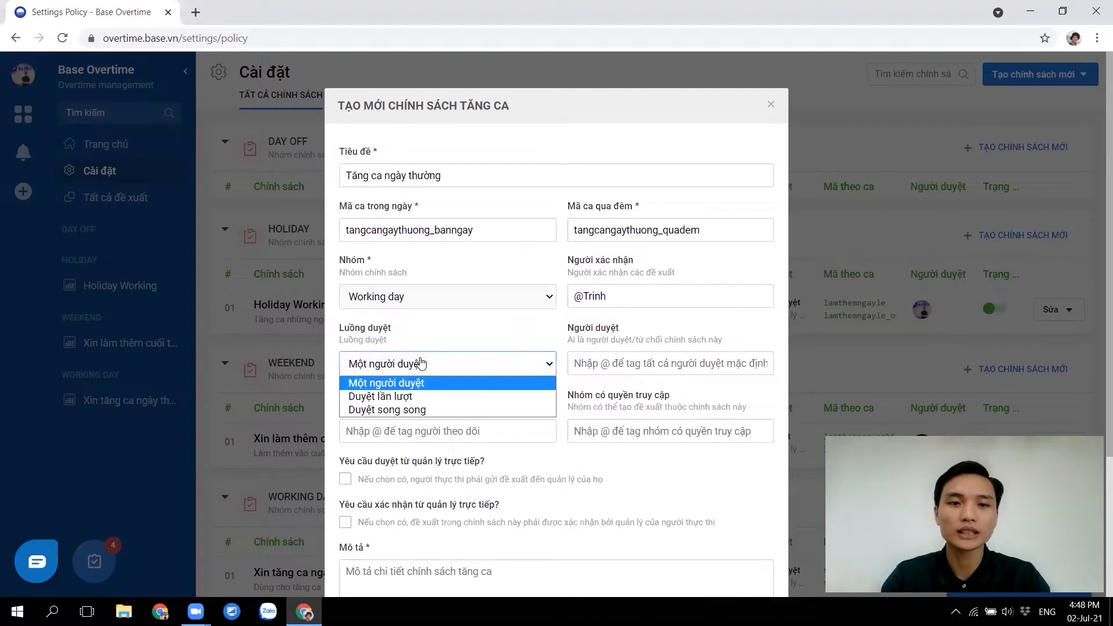
left_click(393, 383)
left_click(616, 356)
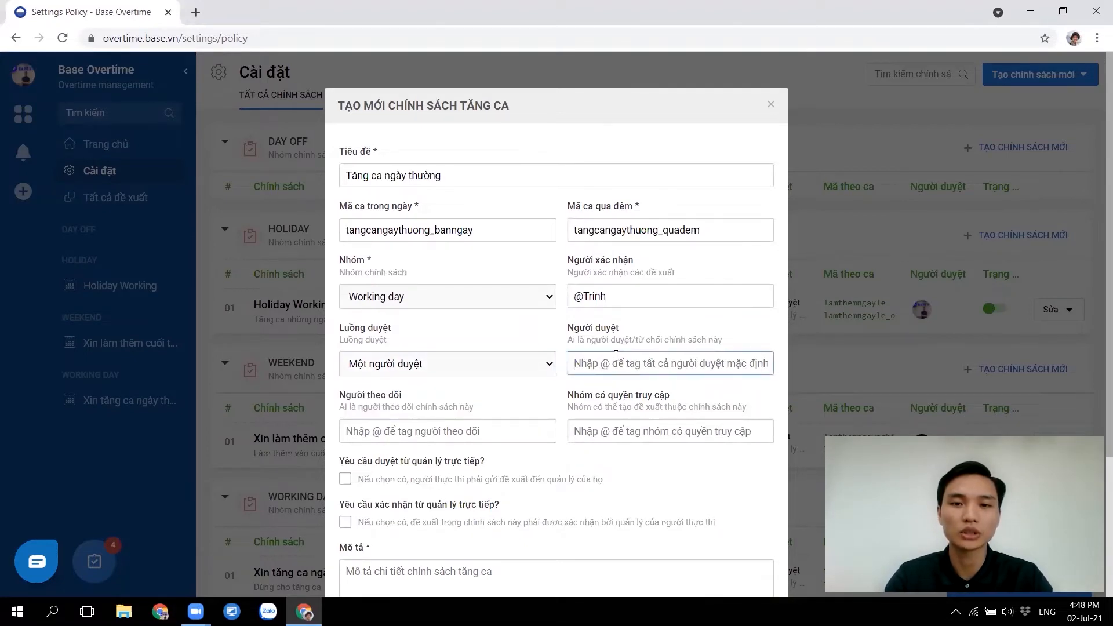
type("@trinh")
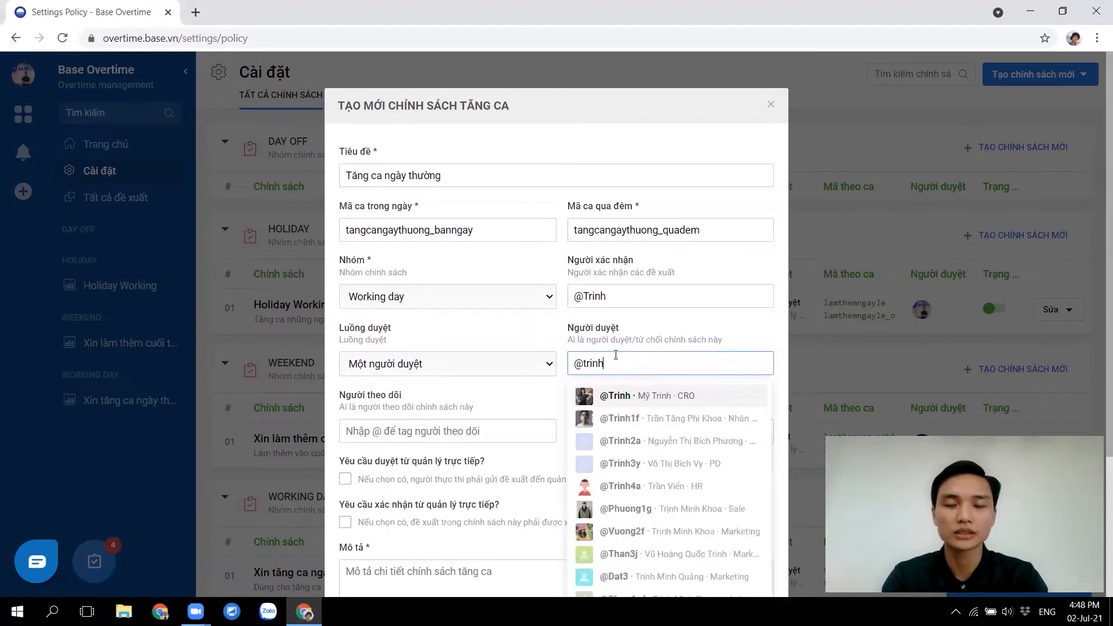
key("Return")
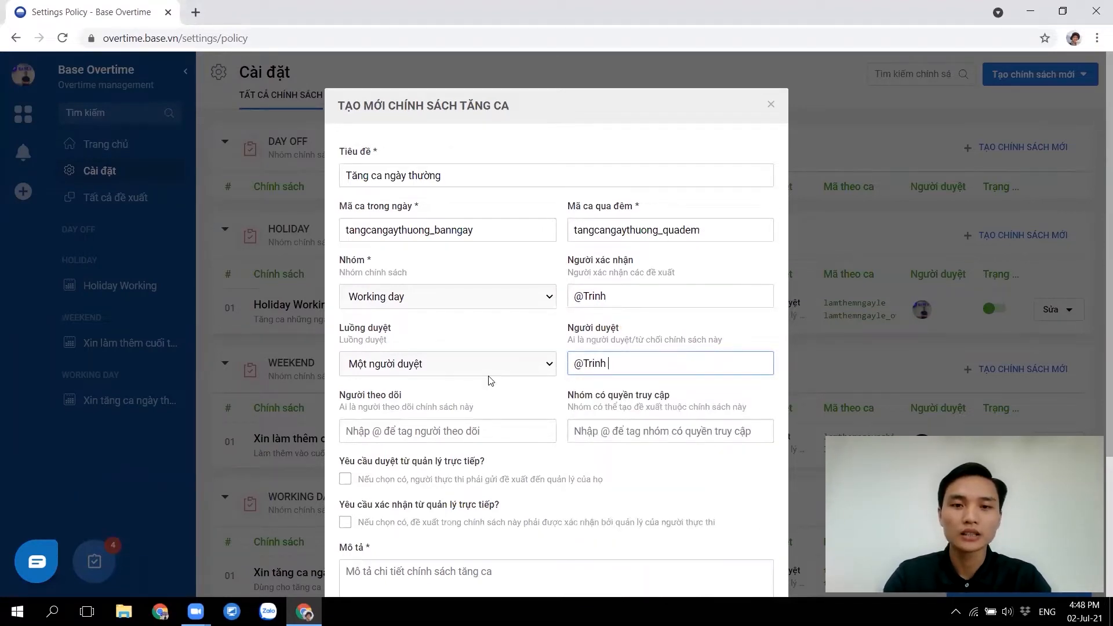
scroll(490, 379, "down", 2)
Tag a follower, give the Base Inc group access, and require direct-manager approval
left_click(397, 328)
type("@")
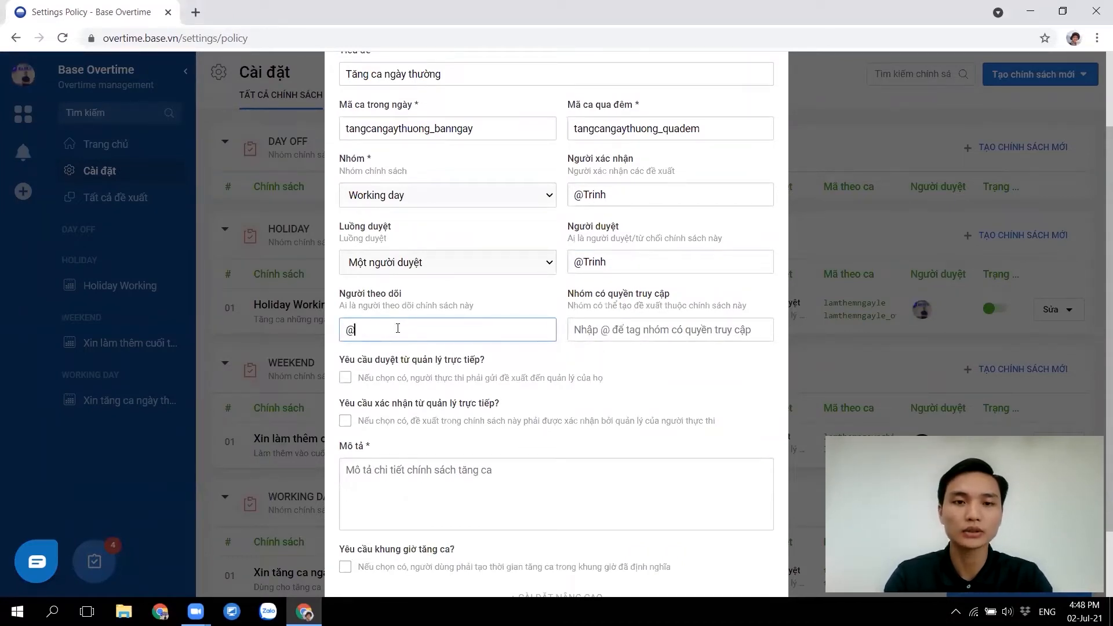
type("phuc")
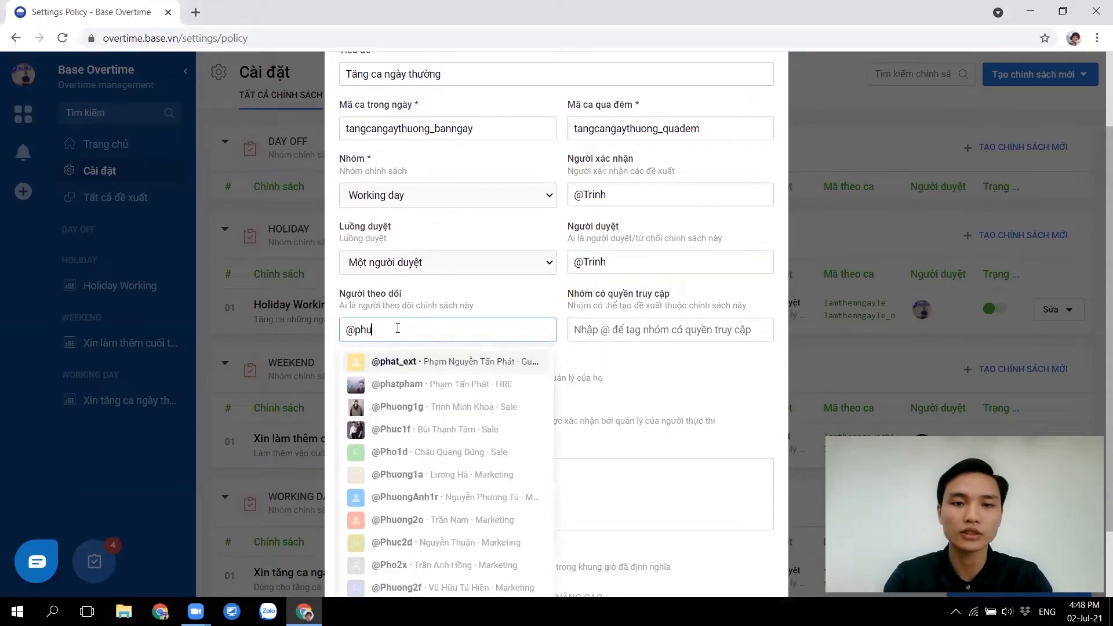
left_click(632, 329)
type("@")
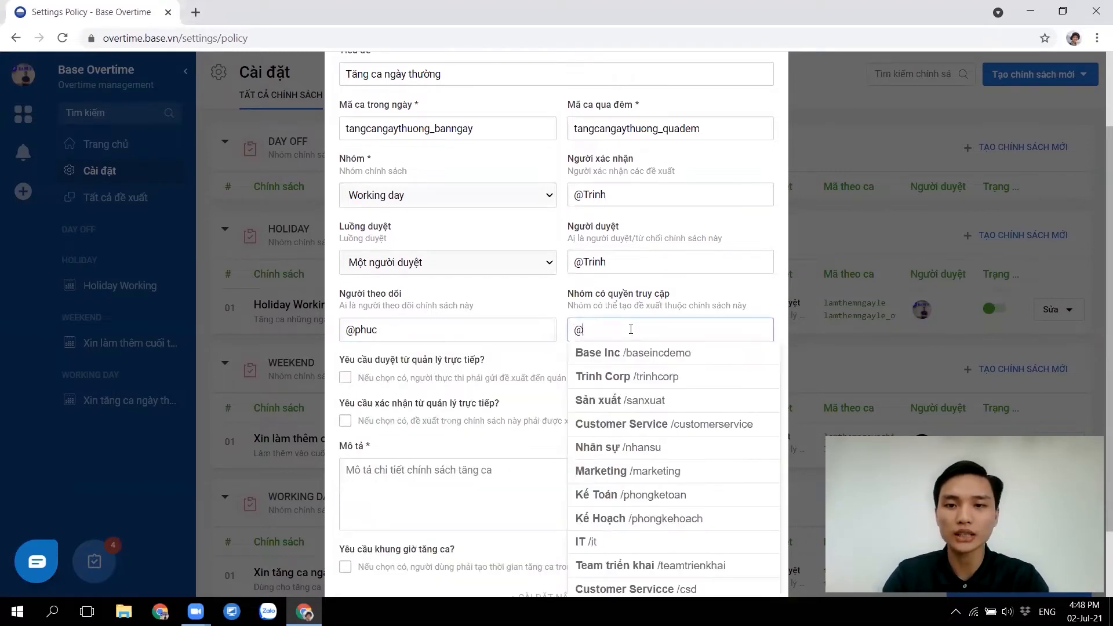
left_click(629, 352)
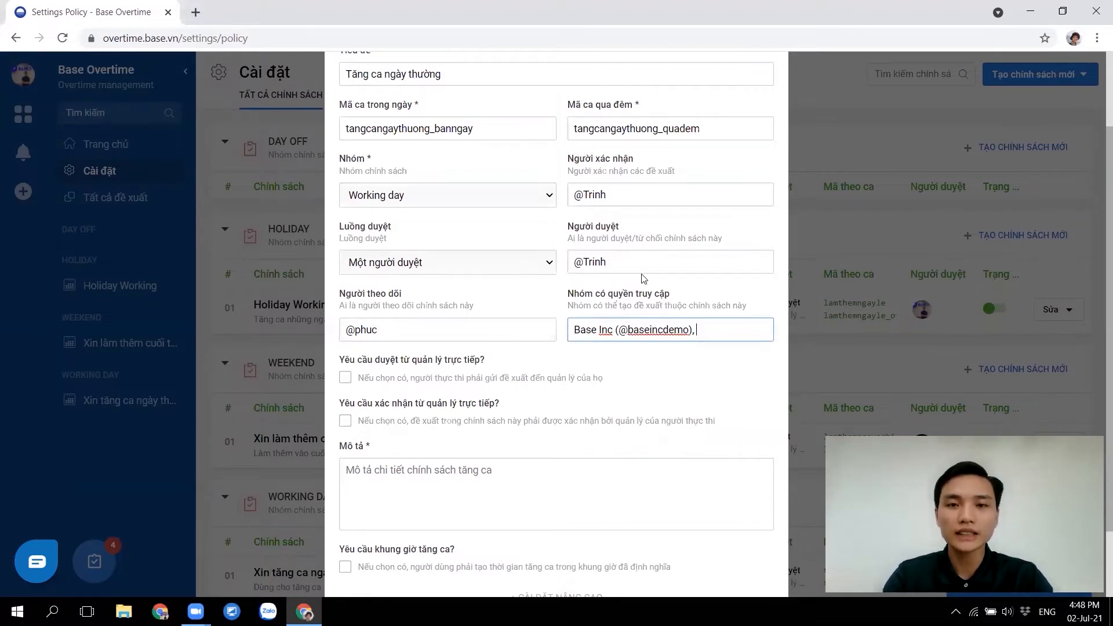
left_click_drag(639, 266, 541, 268)
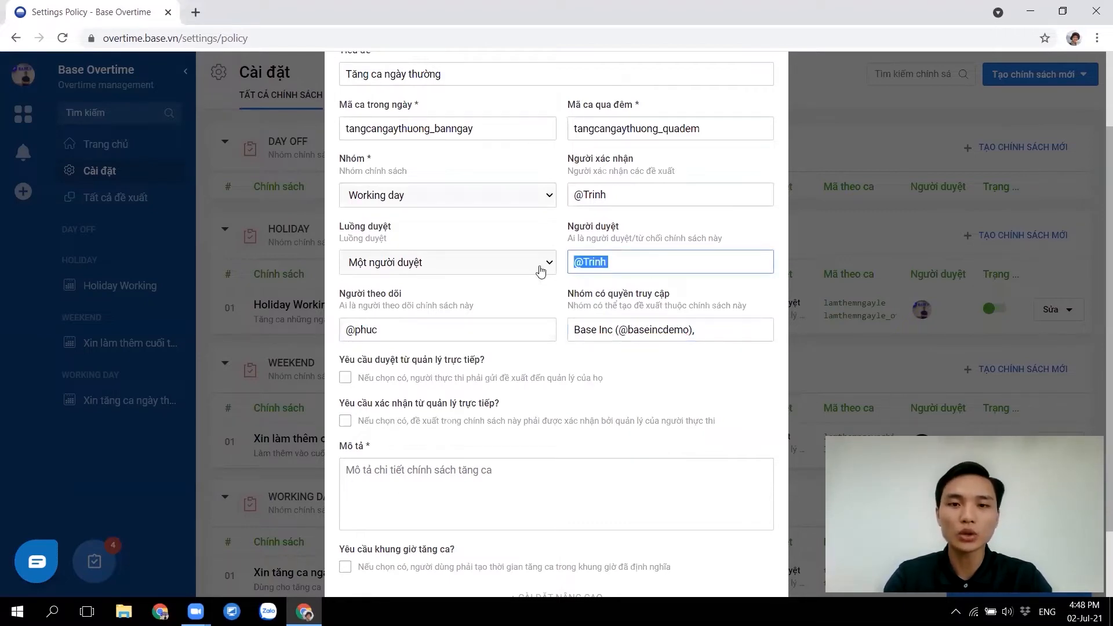
left_click(345, 379)
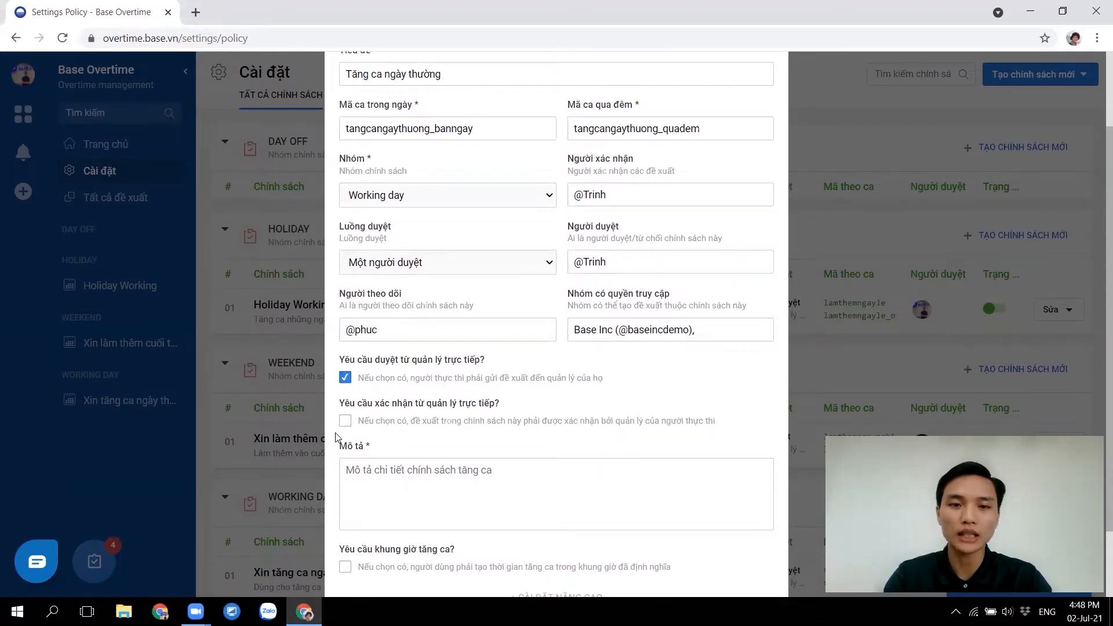
Require direct-manager confirmation, write the two numbered rules in Mô tả, and require overtime time slots
left_click(349, 423)
scroll(468, 423, "down", 2)
left_click(415, 381)
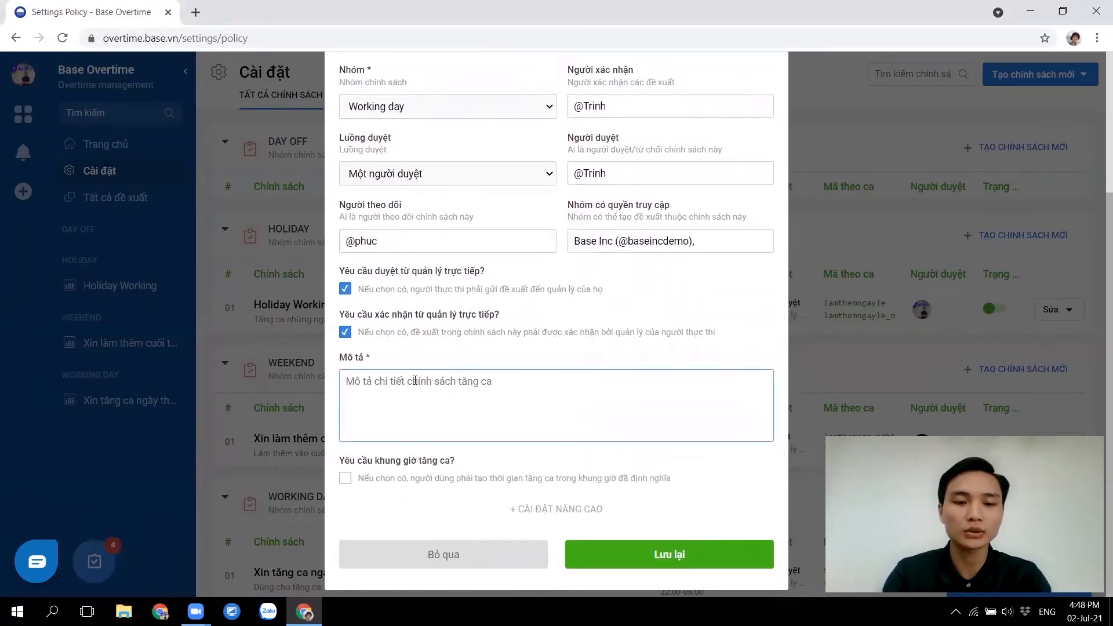
type("1. Cần gư")
type("i đề cuất")
key("BackSpace")
key("BackSpace")
key("BackSpace")
key("BackSpace")
type("xuất tru")
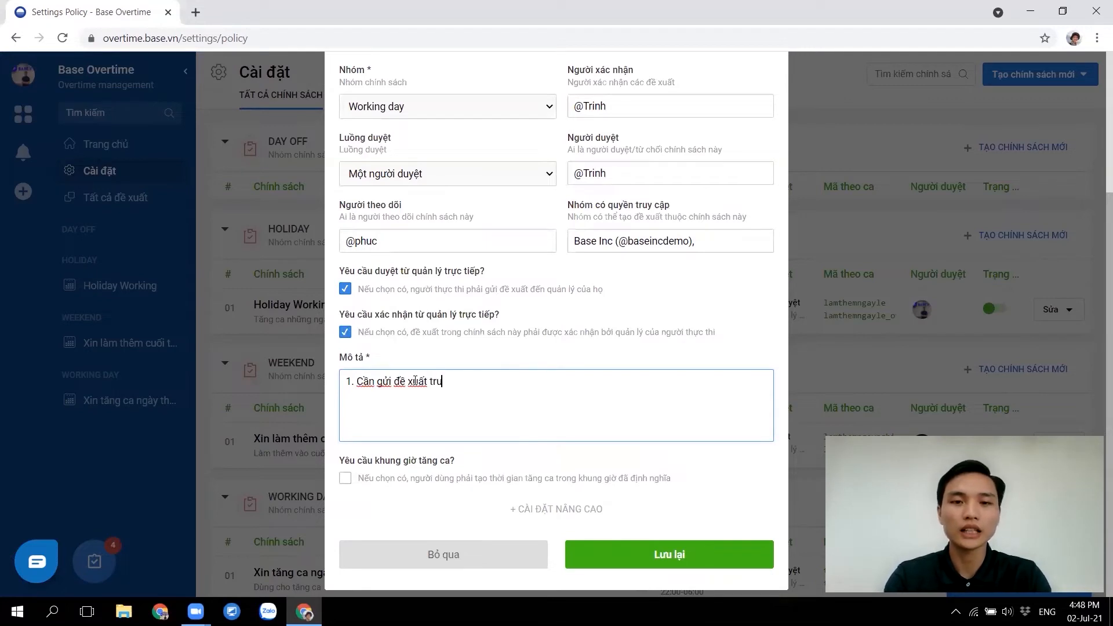
type("ớc khi tăng ca.")
key("Return")
type("2. Chỉ được tả")
type("ng ca nếu đu")
type("ợc duyệt")
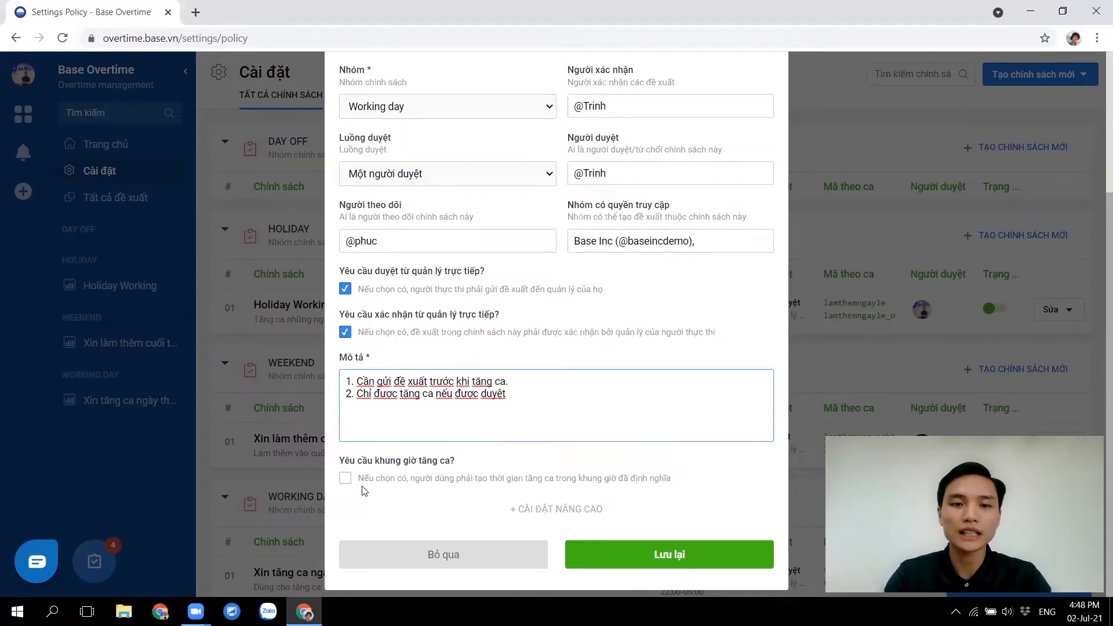
left_click(347, 479)
Set the first overtime slot (Khung giờ 01) to 18:00–22:00
scroll(401, 487, "down", 4)
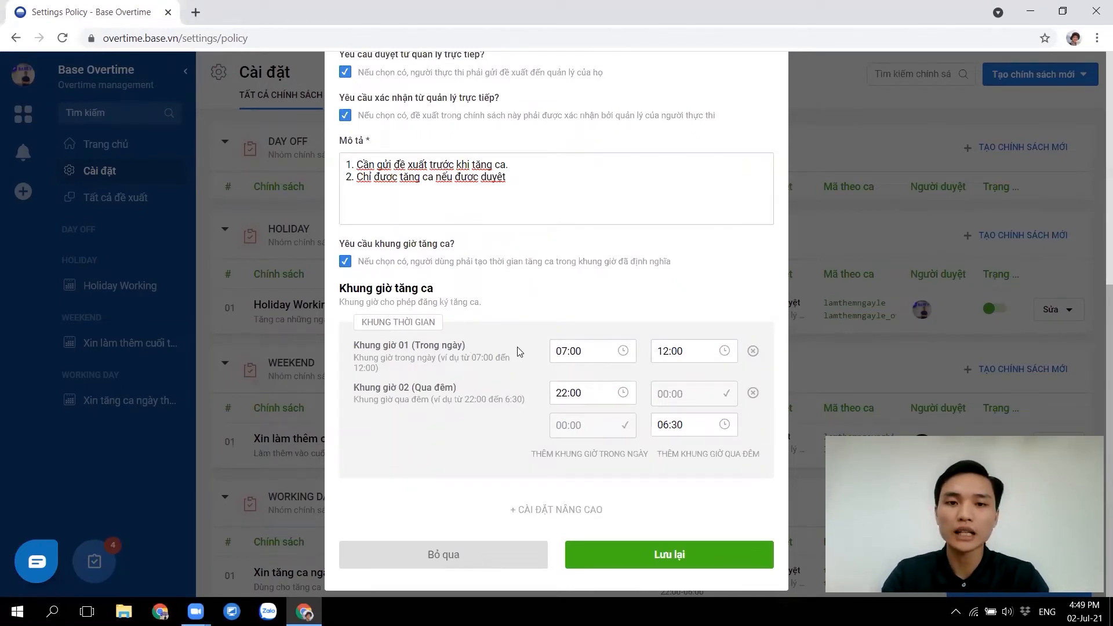
left_click_drag(593, 350, 553, 349)
left_click(528, 330)
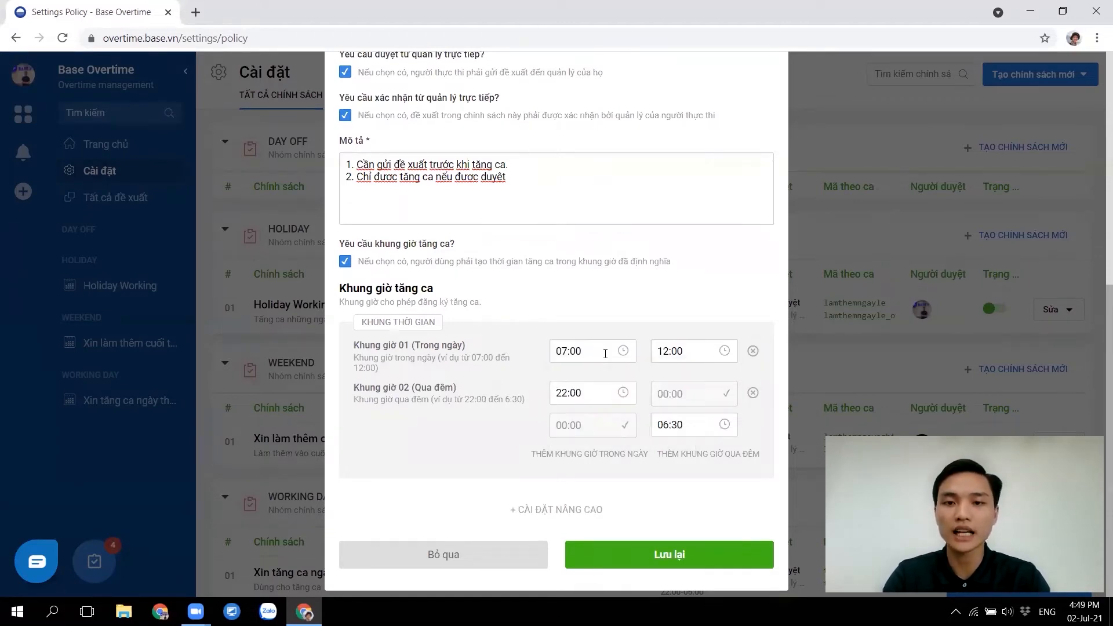
left_click_drag(596, 351, 509, 349)
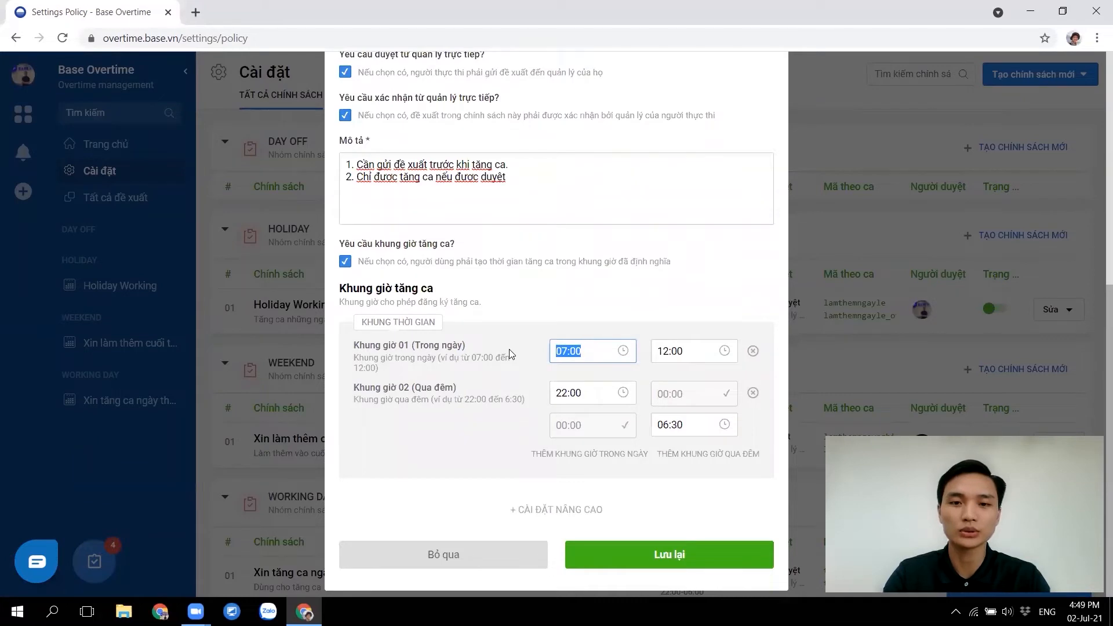
type("18:00")
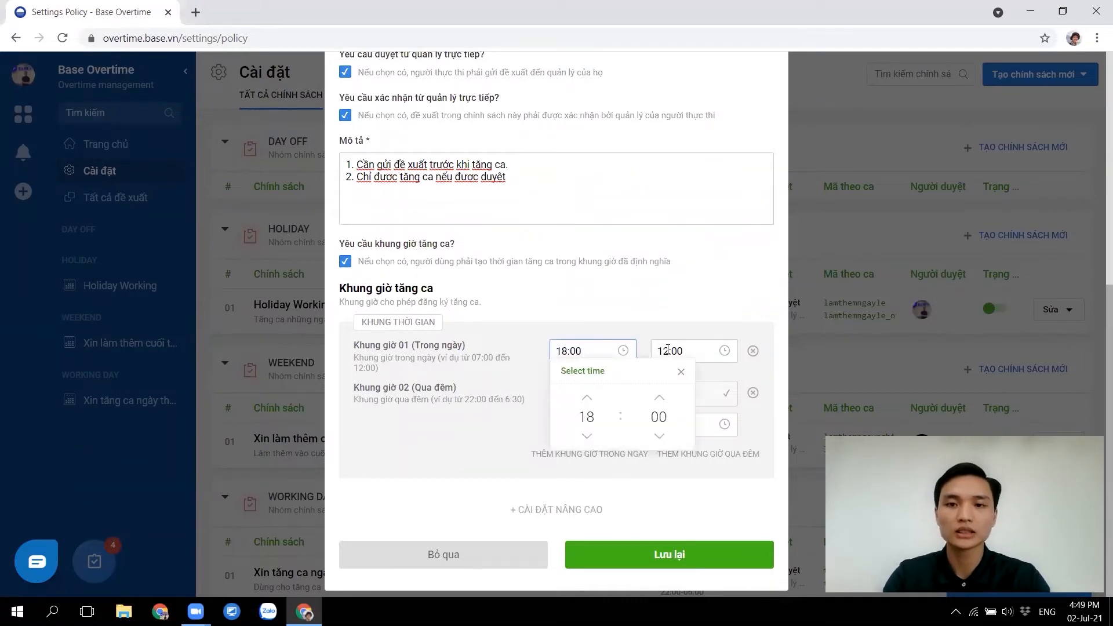
key("Tab")
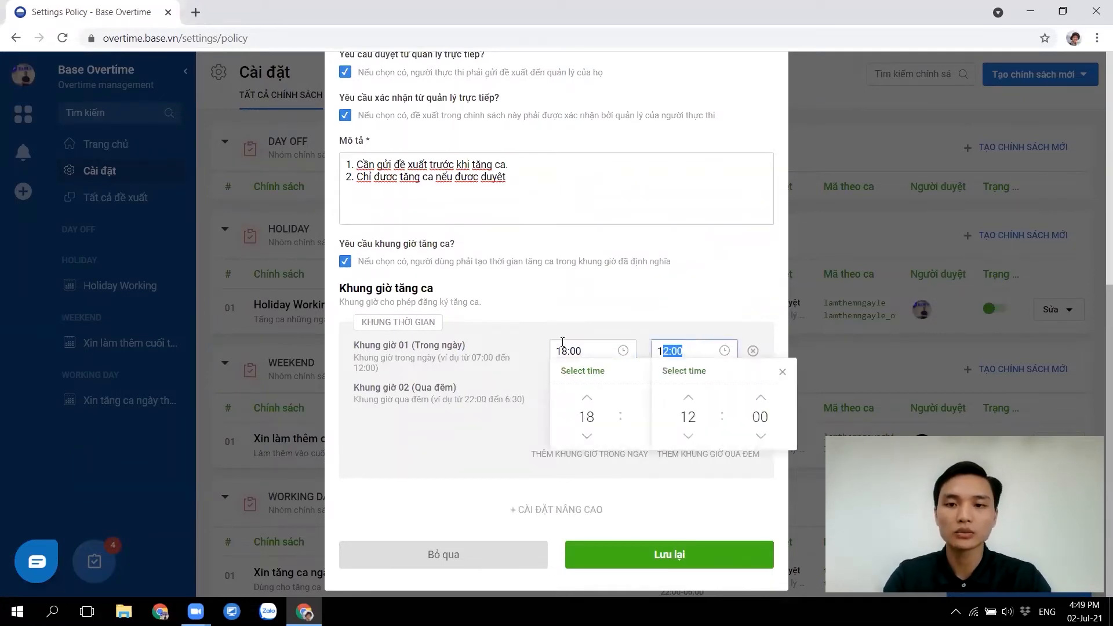
type("22:00")
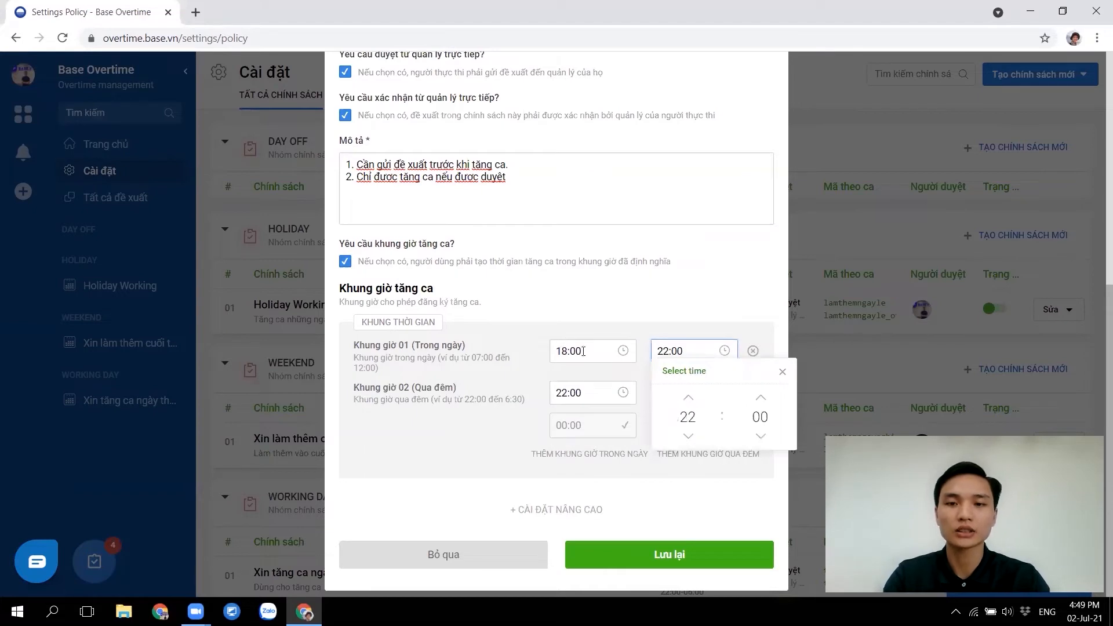
left_click(510, 345)
Set the overnight slot's end time to 24:00 and reveal the advanced settings
left_click_drag(465, 395, 352, 392)
left_click(591, 393)
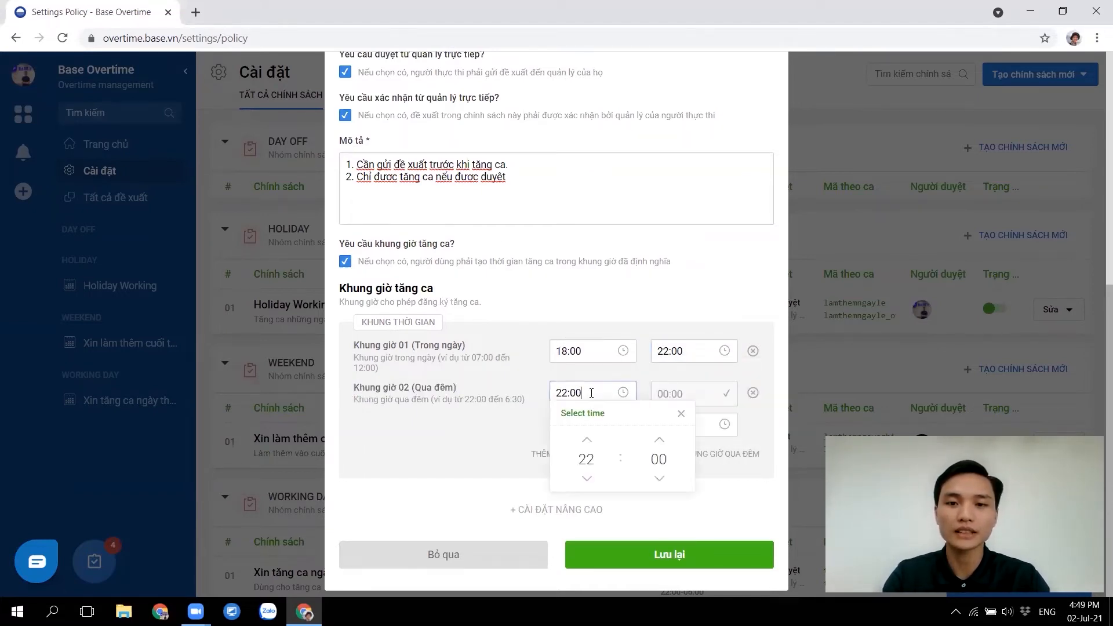
left_click(701, 423)
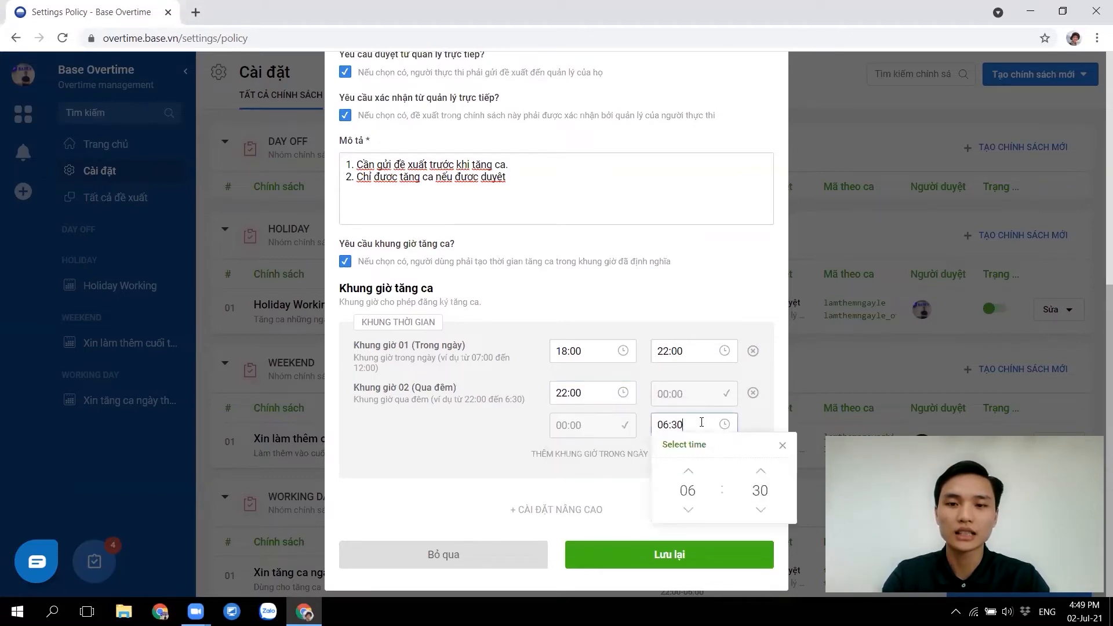
left_click(669, 424)
key("BackSpace")
key("BackSpace")
type("24")
key("Delete")
type("0")
left_click(517, 455)
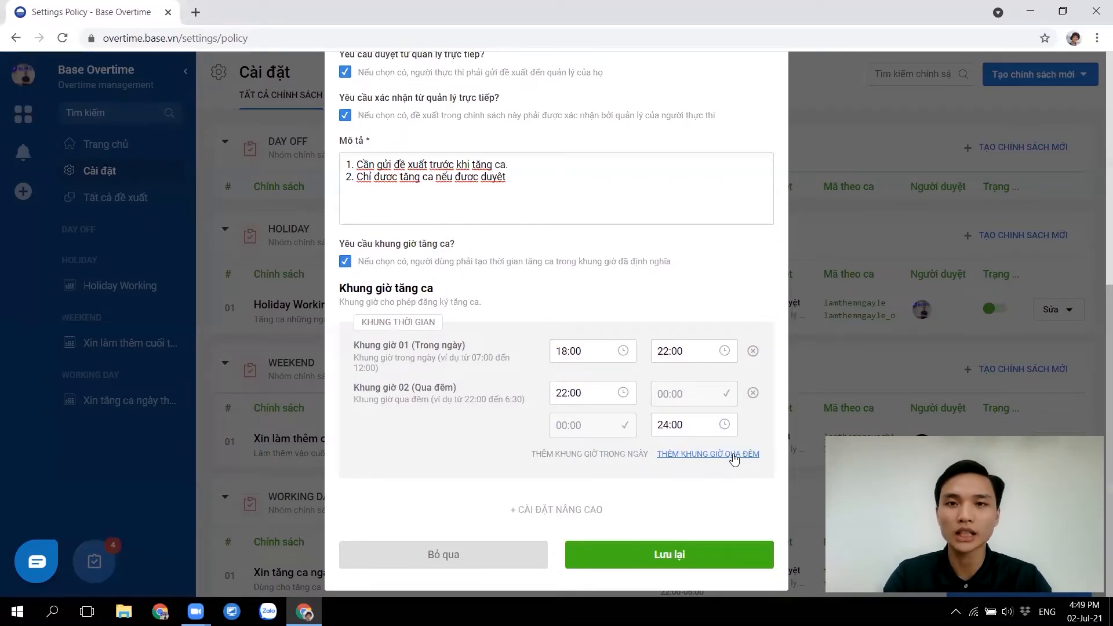
left_click(538, 510)
Set both the approval and confirmation SLAs to 24 hours
scroll(458, 463, "down", 3)
left_click(366, 365)
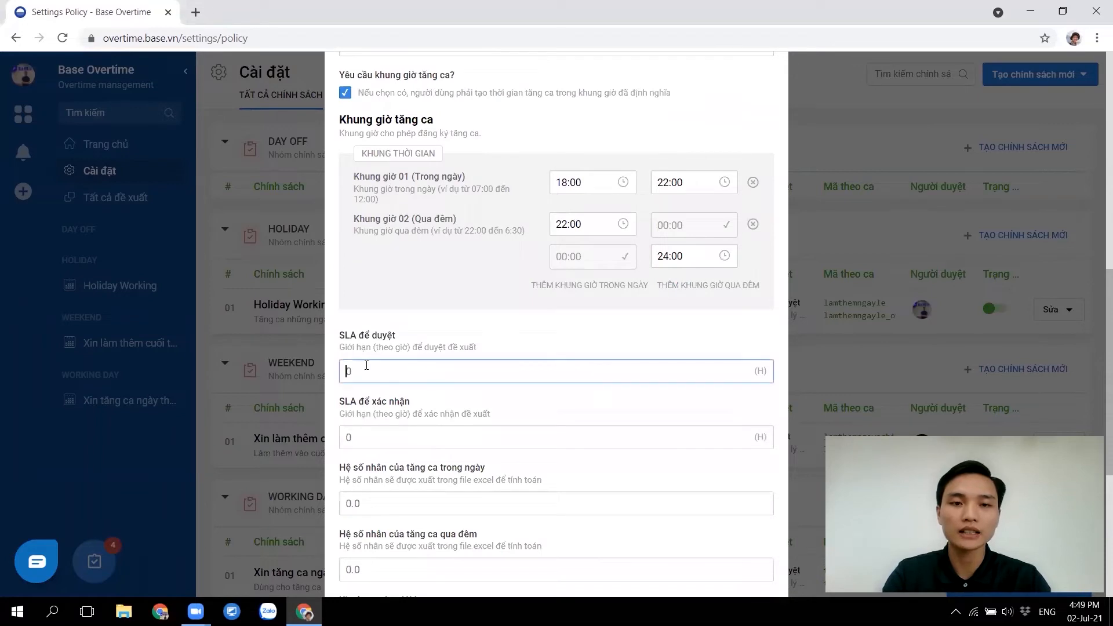
type("24")
left_click(399, 427)
type("24")
Set the overtime multipliers to 1.5 for daytime and 2 for overnight
scroll(442, 465, "down", 2)
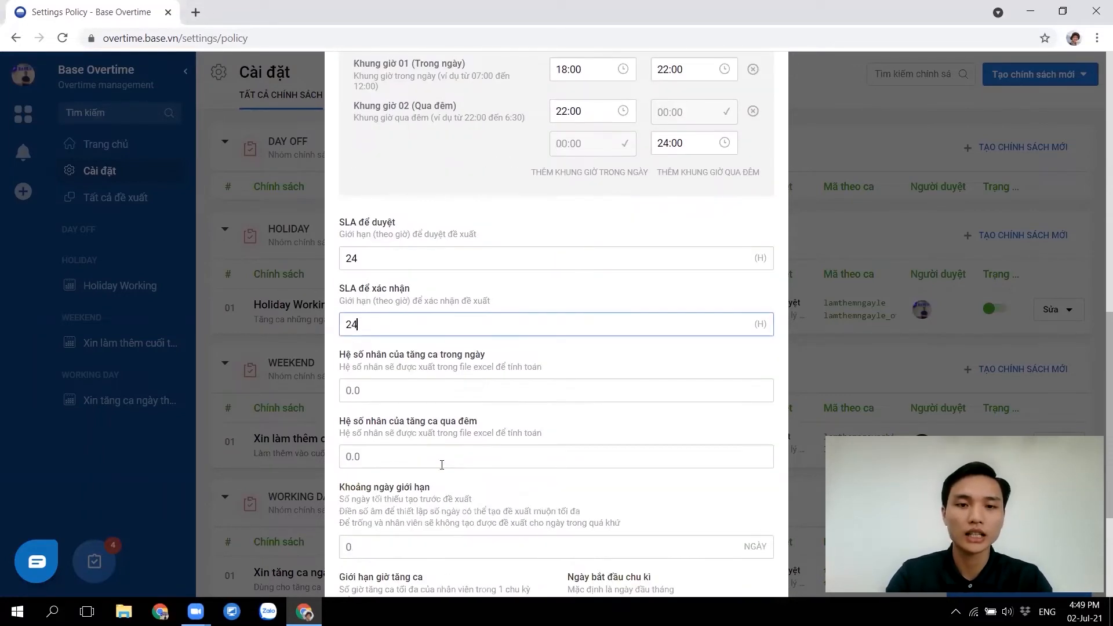
left_click(378, 389)
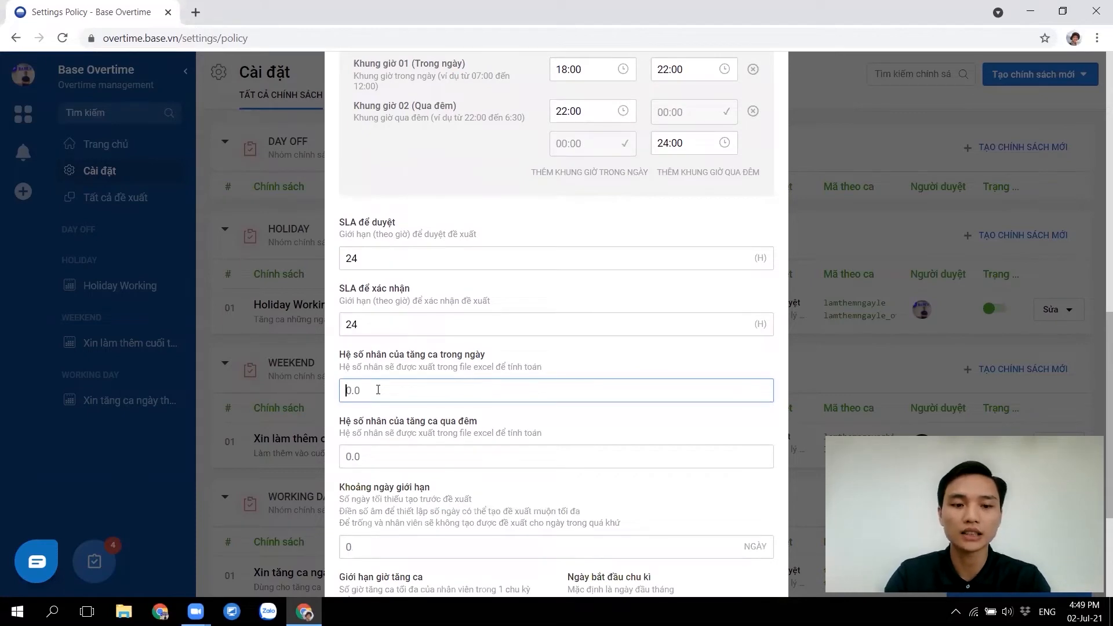
type("1.5")
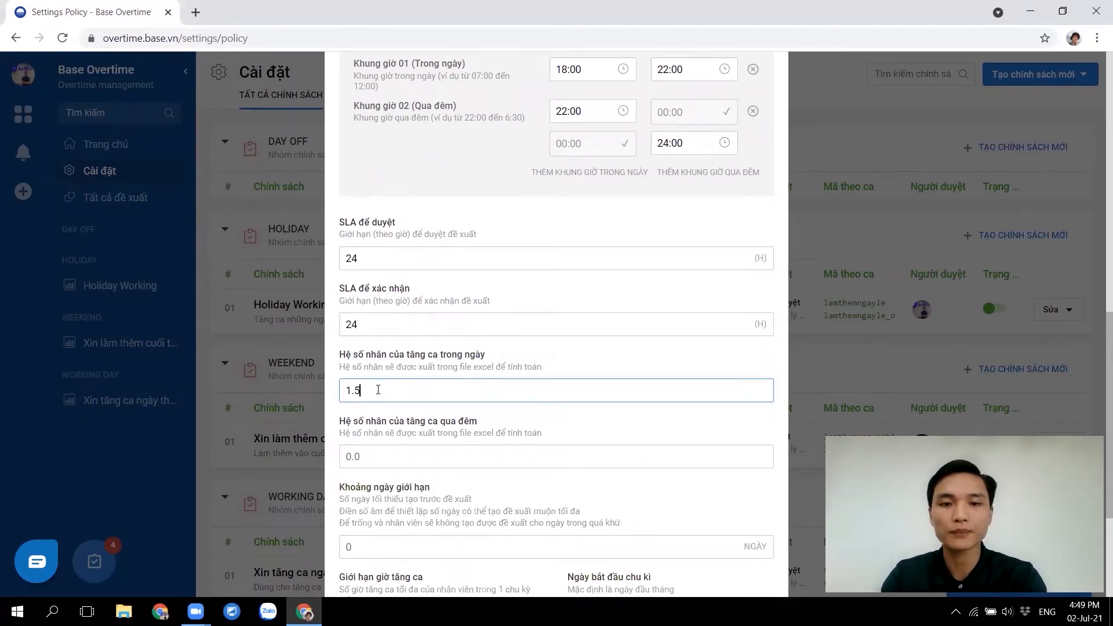
left_click(363, 460)
type("2")
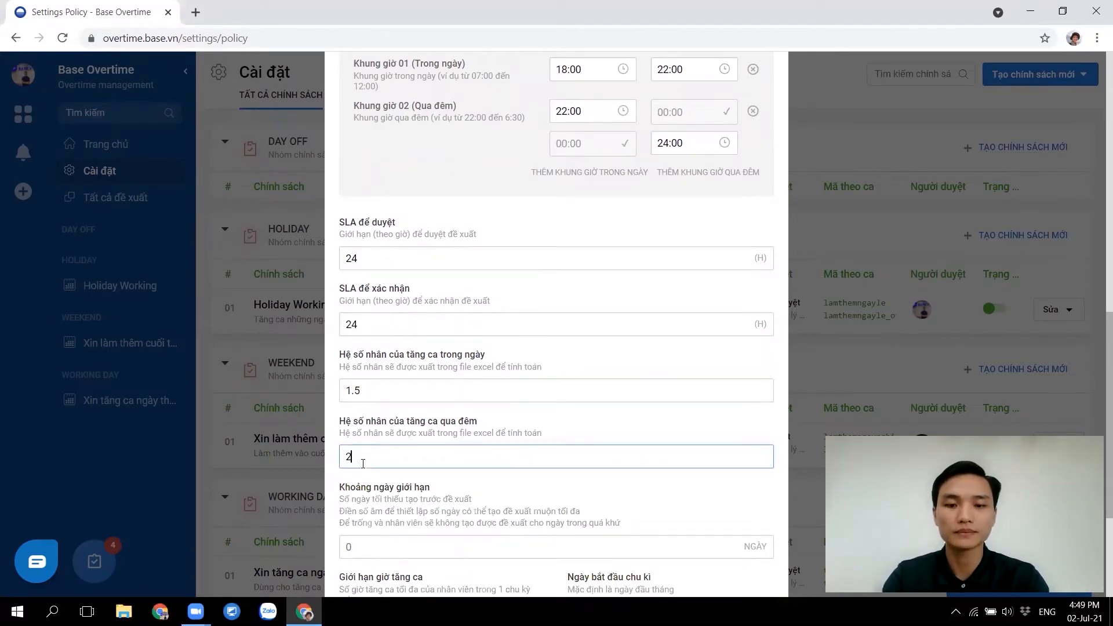
Set Khoảng ngày giới hạn to 2 days
scroll(454, 432, "down", 1)
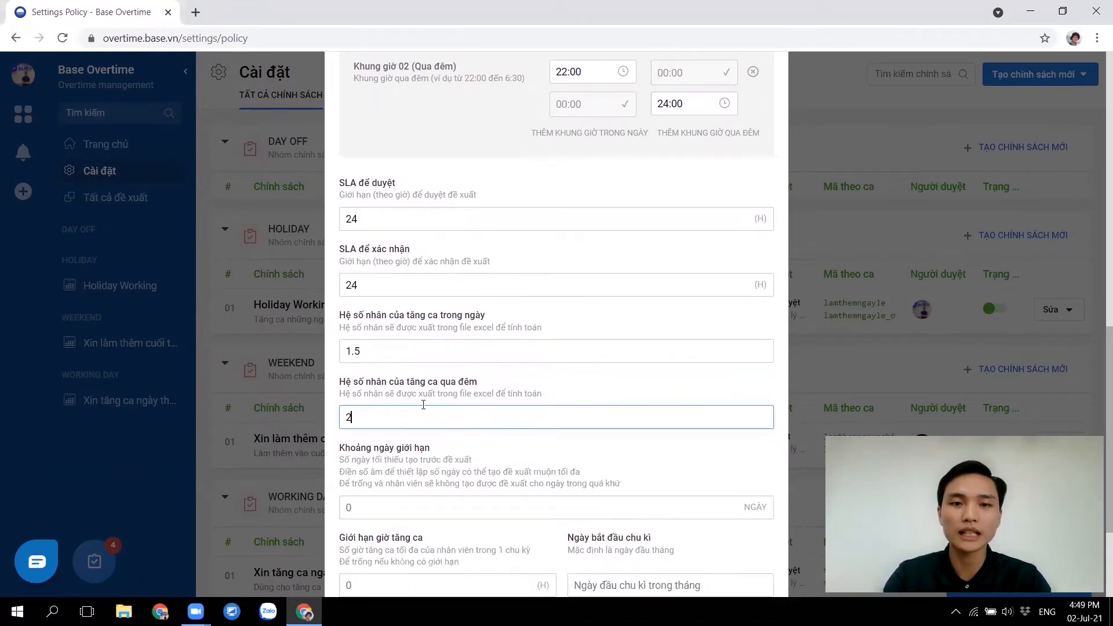
scroll(434, 407, "down", 2)
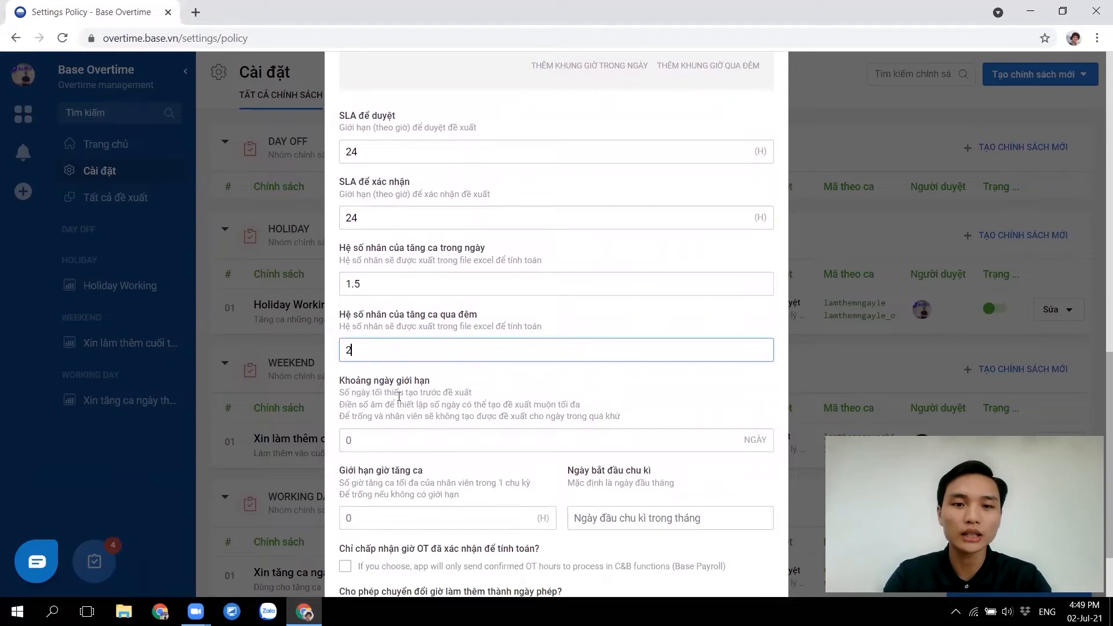
left_click(374, 442)
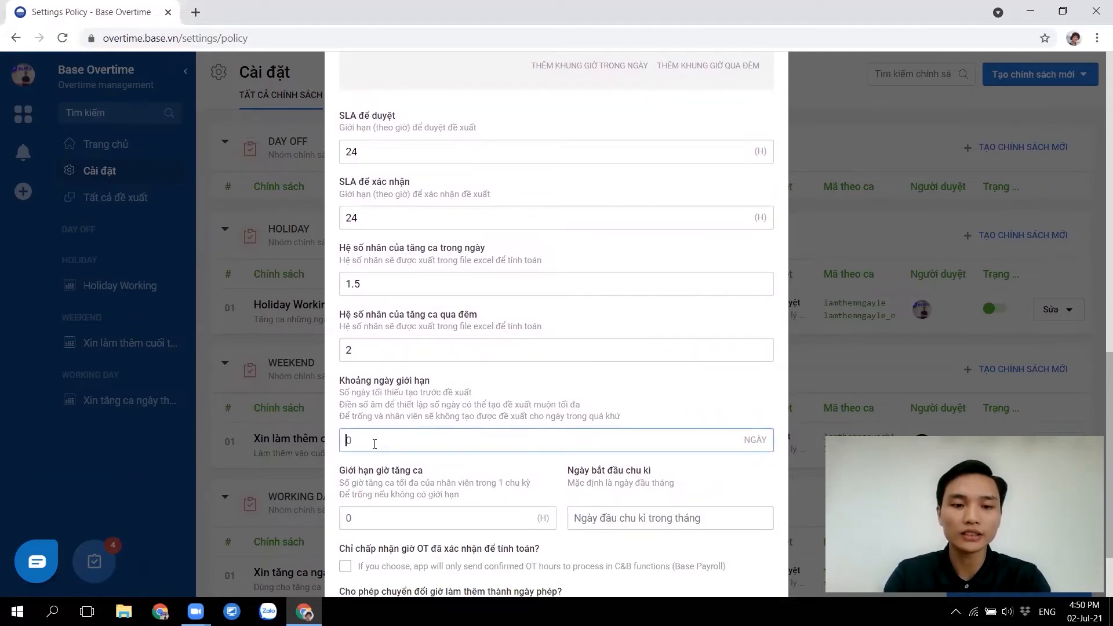
type("1")
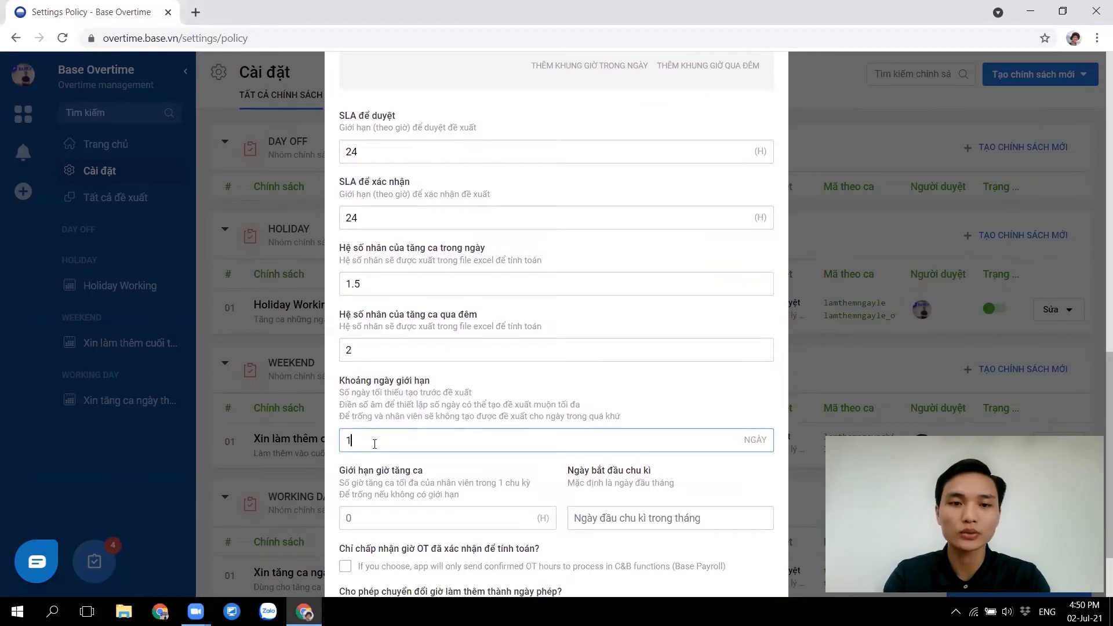
key("BackSpace")
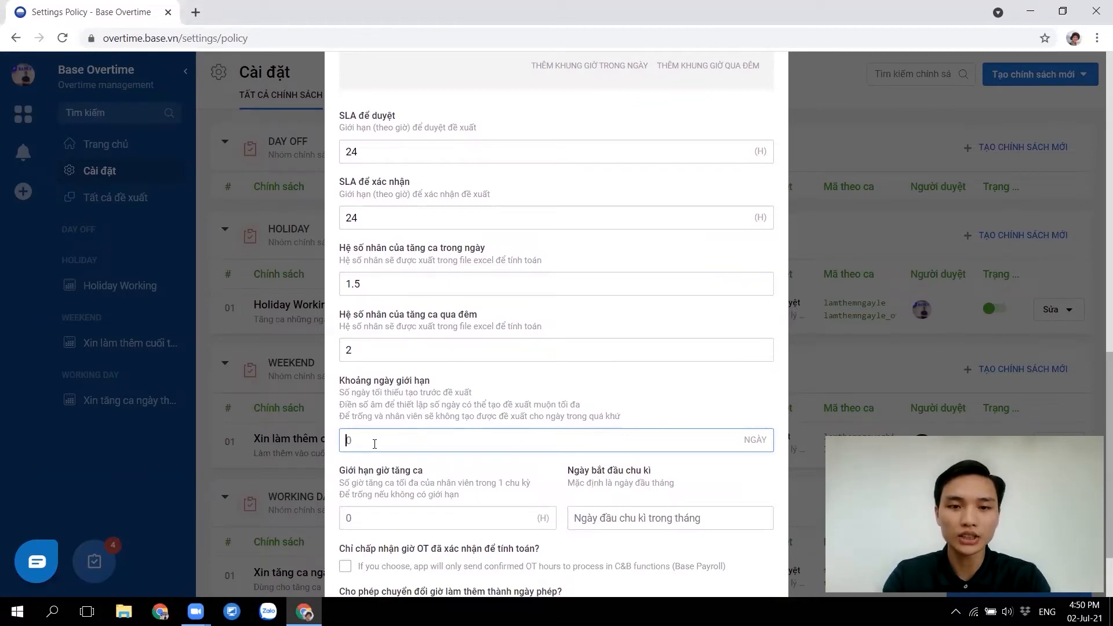
type("2")
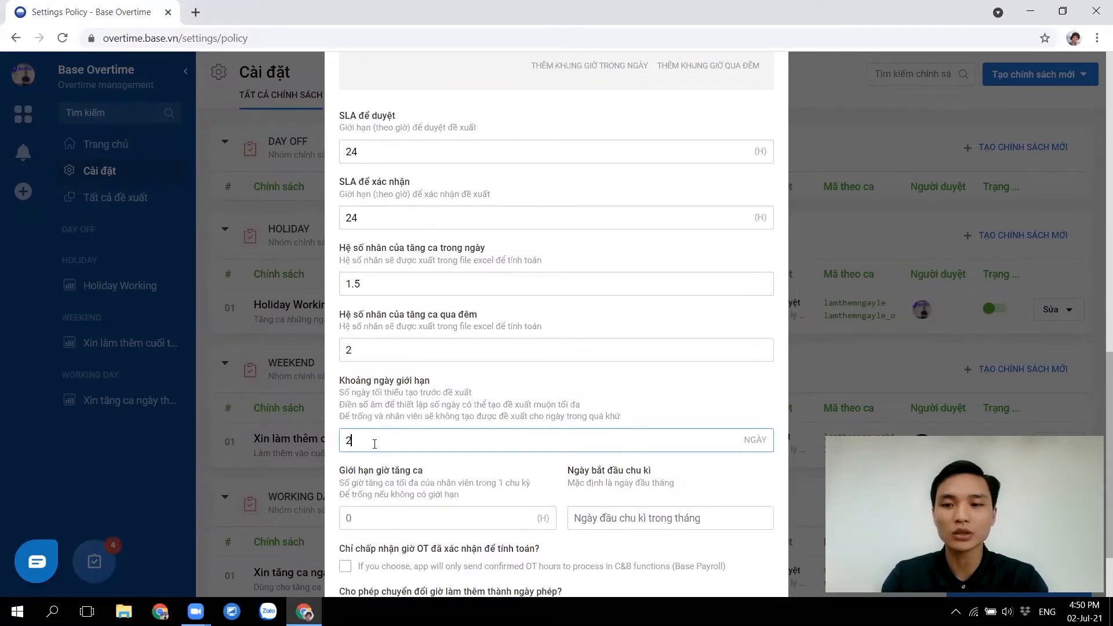
left_click_drag(365, 444, 341, 444)
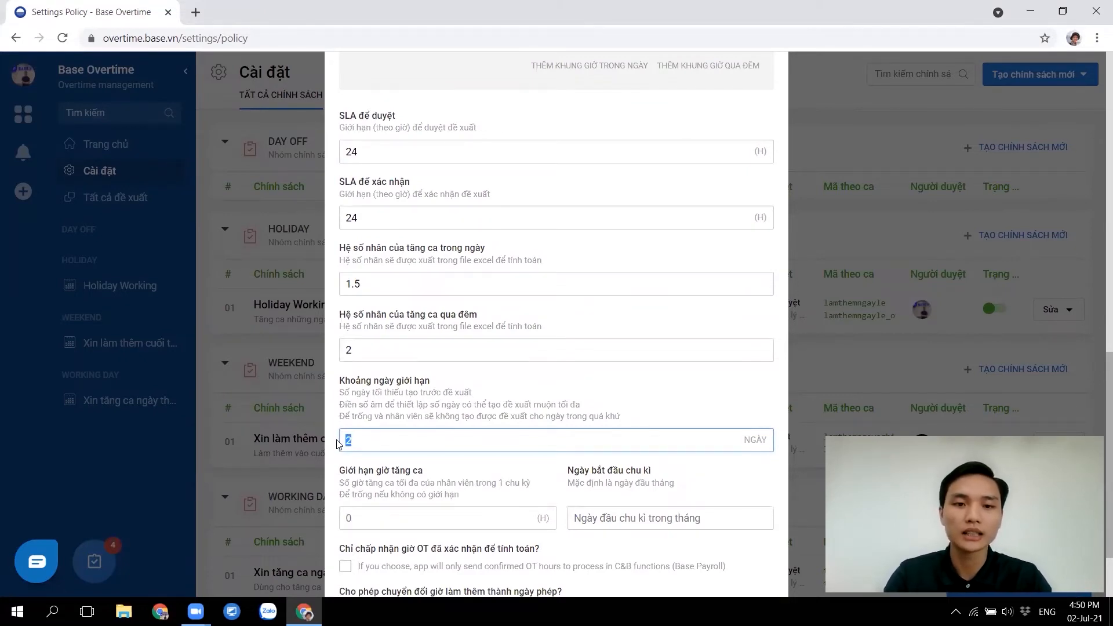
left_click(376, 438)
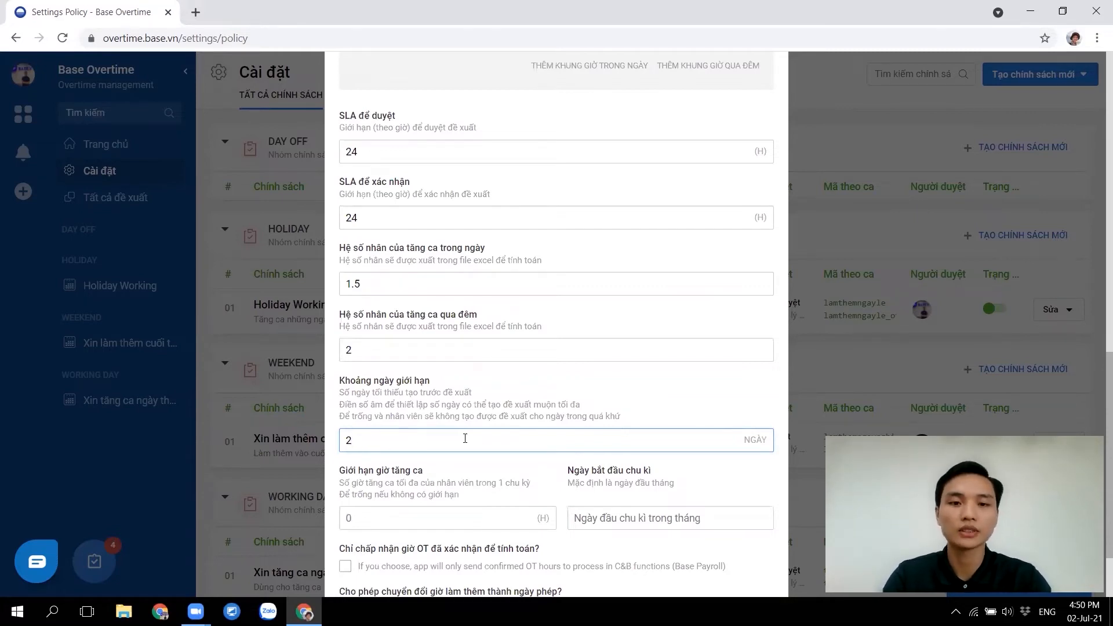
scroll(465, 438, "down", 2)
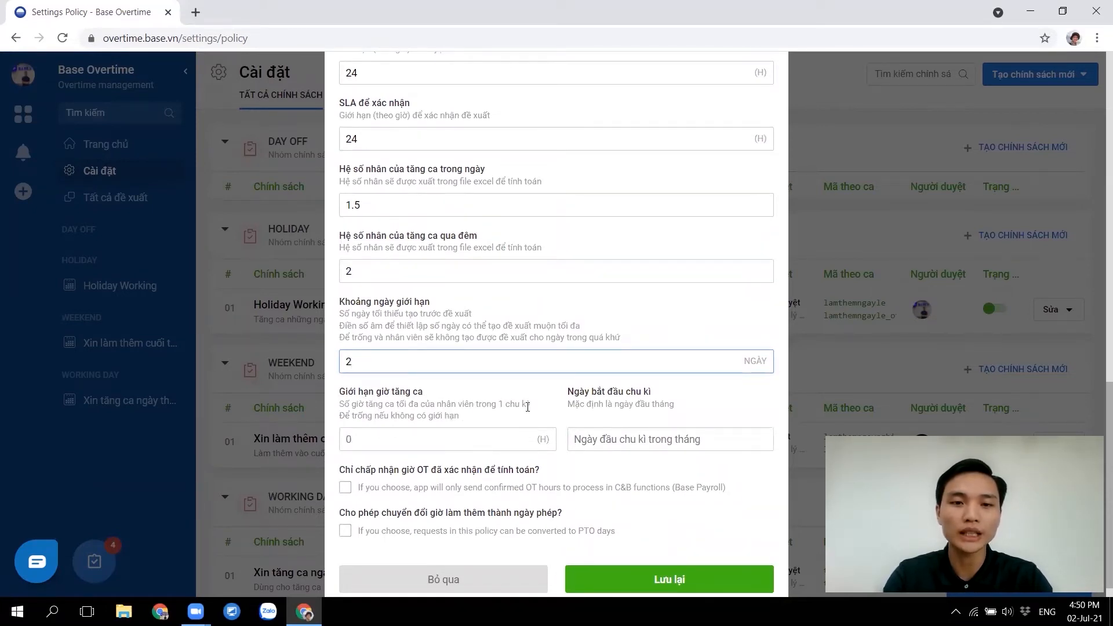
Cap overtime at 30 hours per cycle, with the cycle starting on day 1
left_click(421, 437)
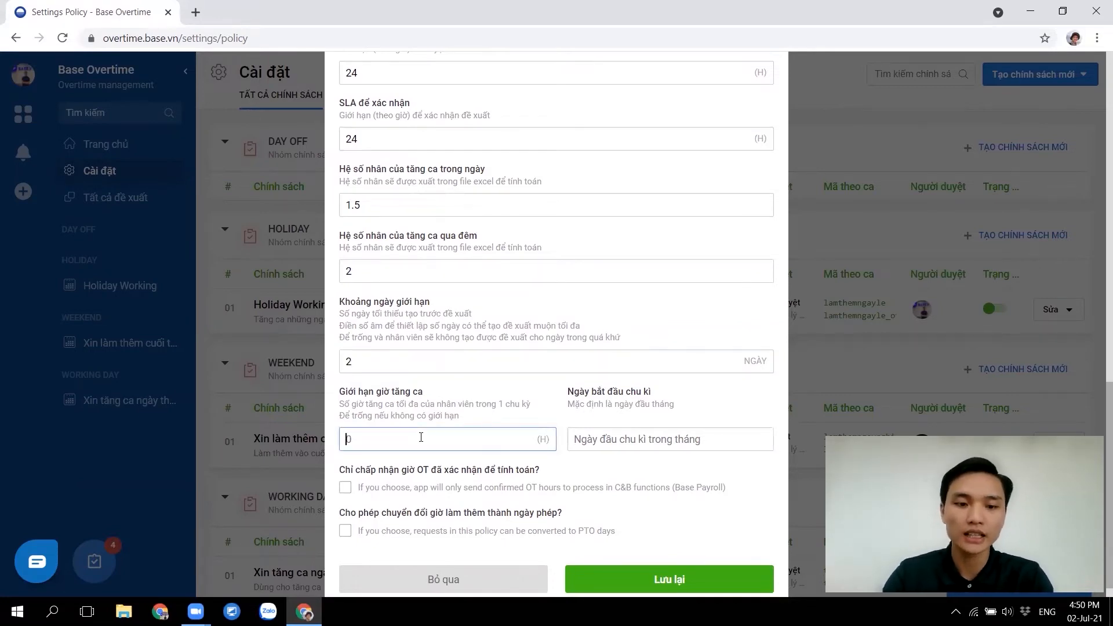
type("1")
key("BackSpace")
type("30")
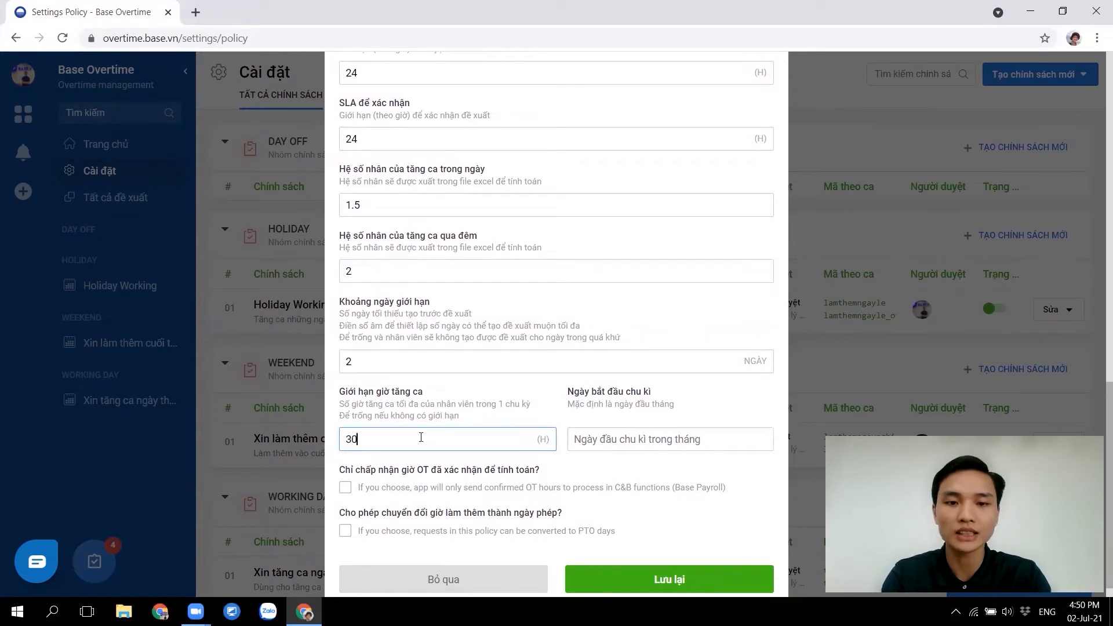
left_click(593, 439)
type("1")
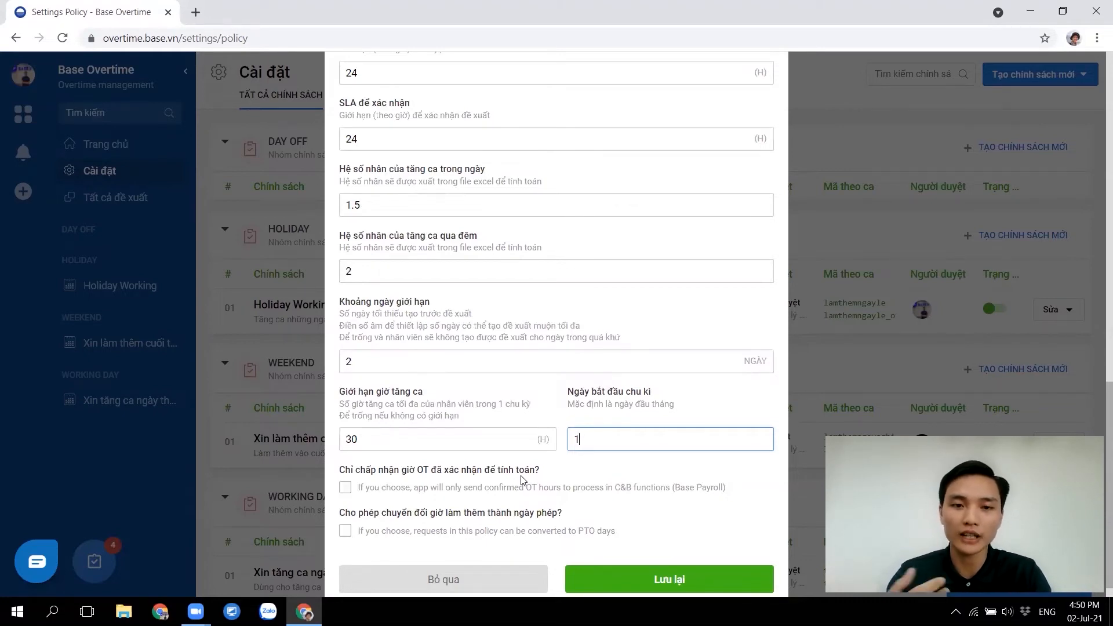
Count only confirmed overtime hours, leaving overtime-to-leave-day conversion switched off
left_click(341, 469)
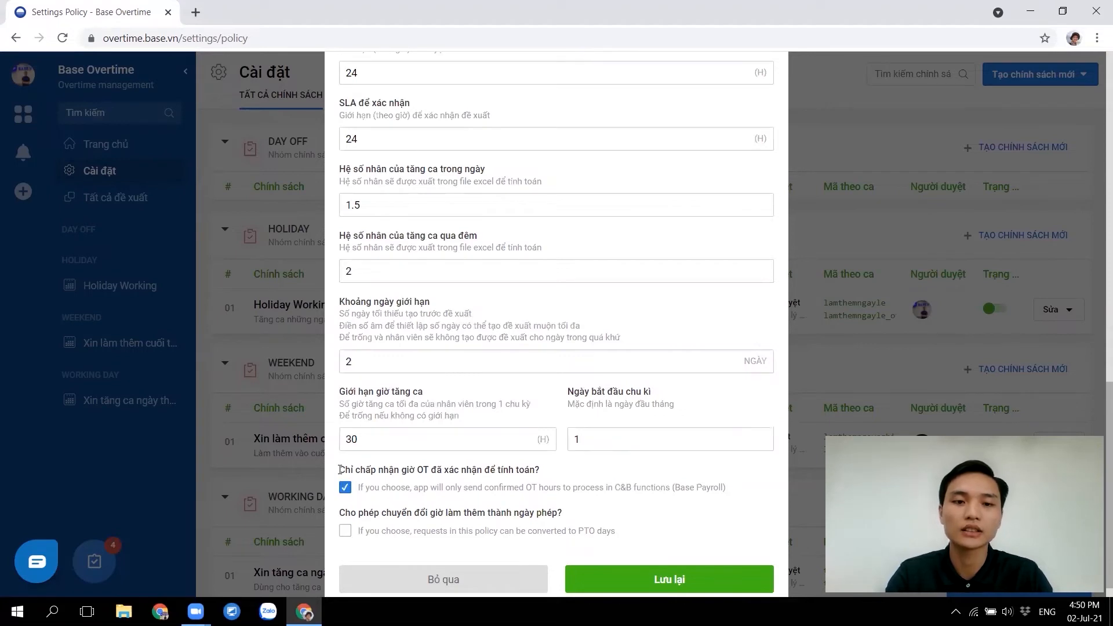
left_click_drag(340, 468, 578, 470)
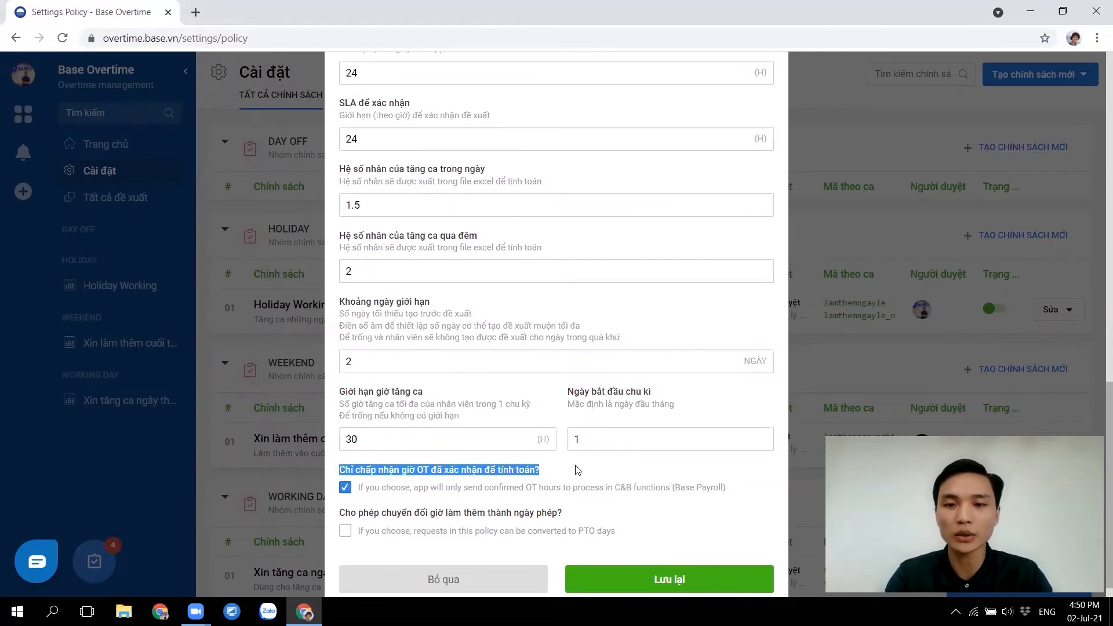
left_click(578, 470)
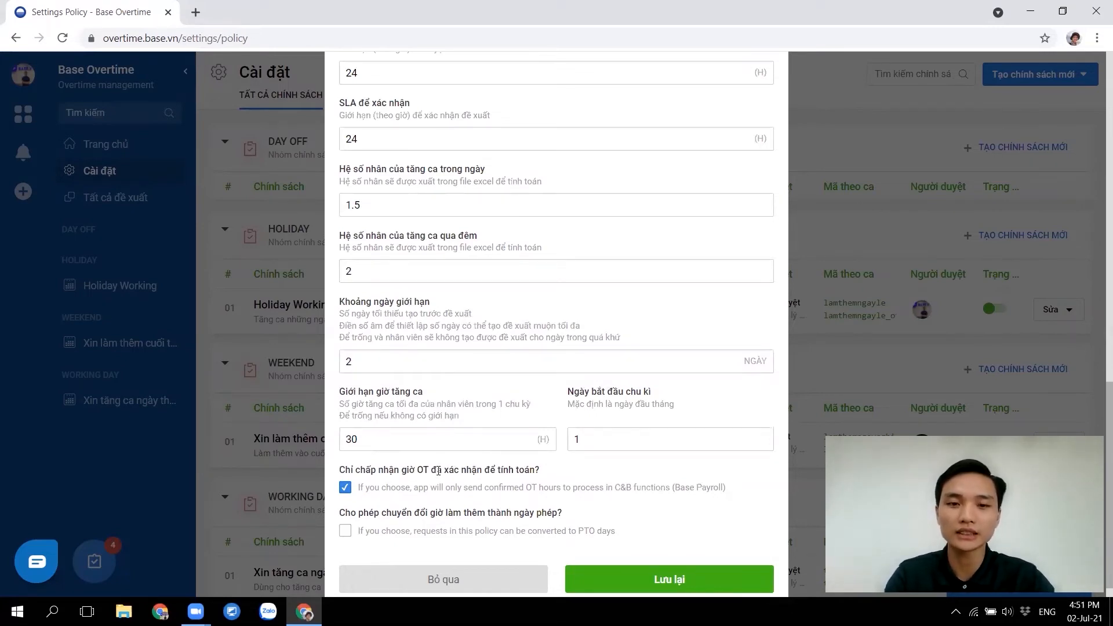
left_click_drag(431, 471, 481, 471)
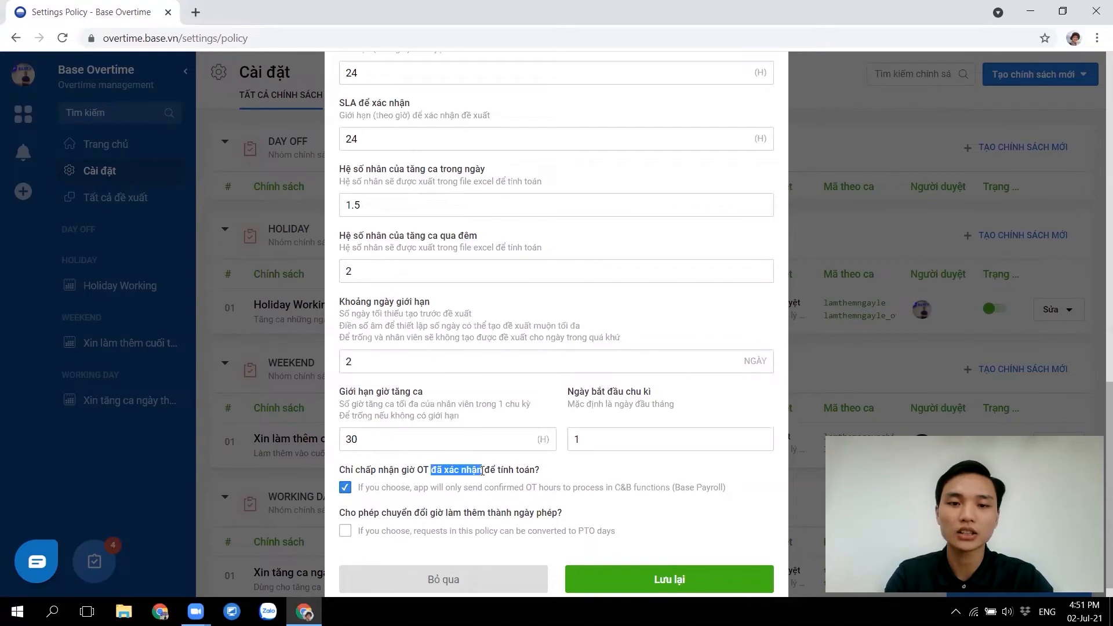
left_click(586, 472)
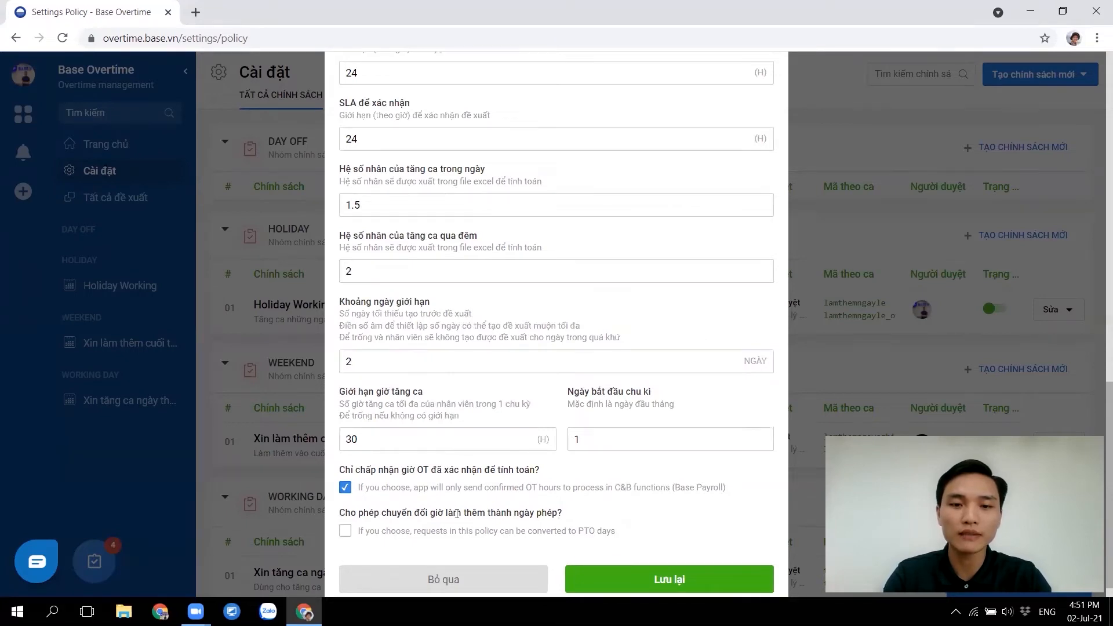
scroll(464, 508, "down", 1)
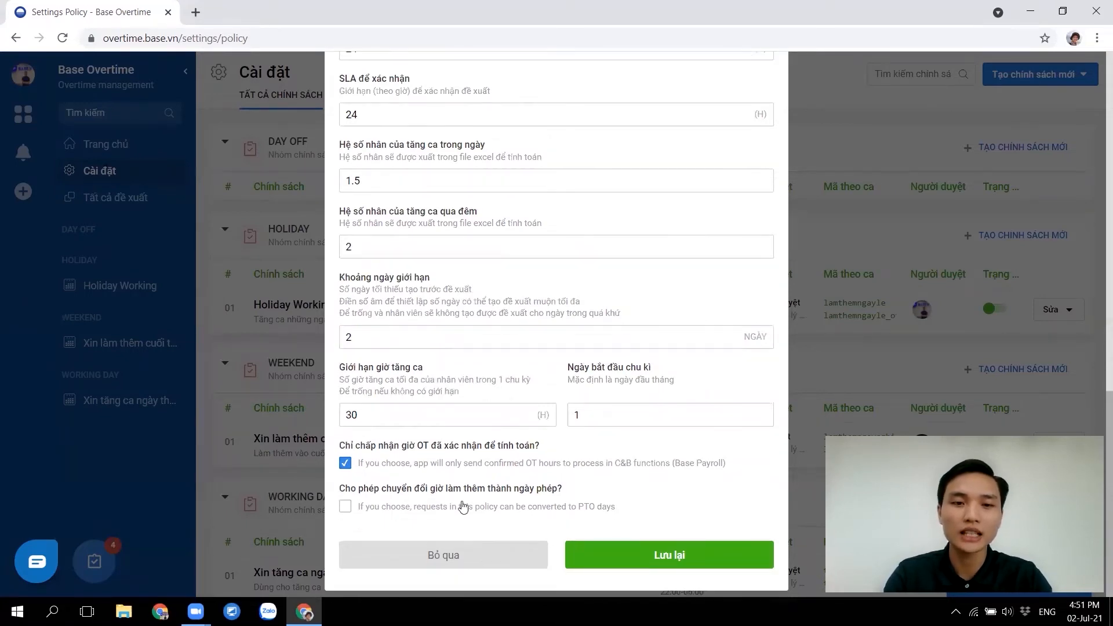
left_click(346, 506)
scroll(432, 476, "down", 3)
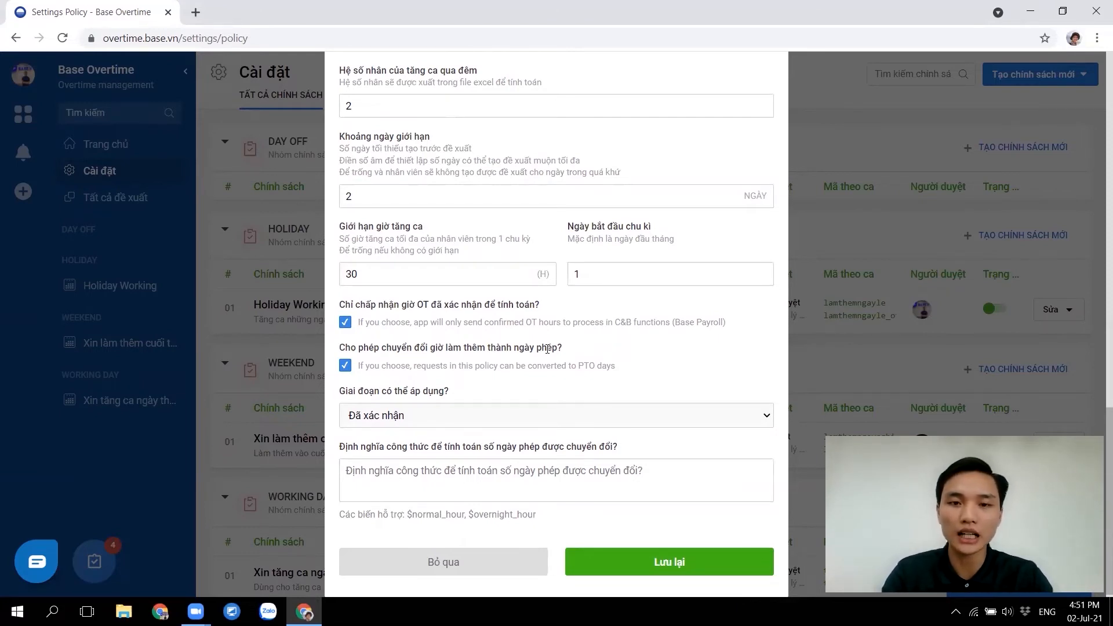
left_click(345, 365)
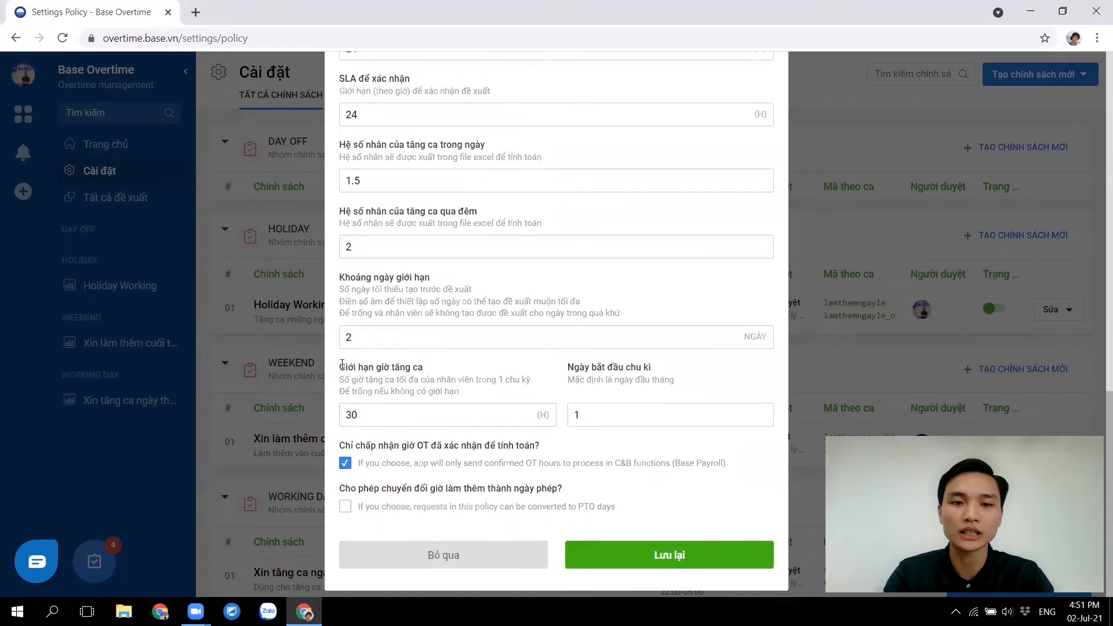
Try saving the policy and dismiss the '24:00 is not valid time' alert
left_click(690, 551)
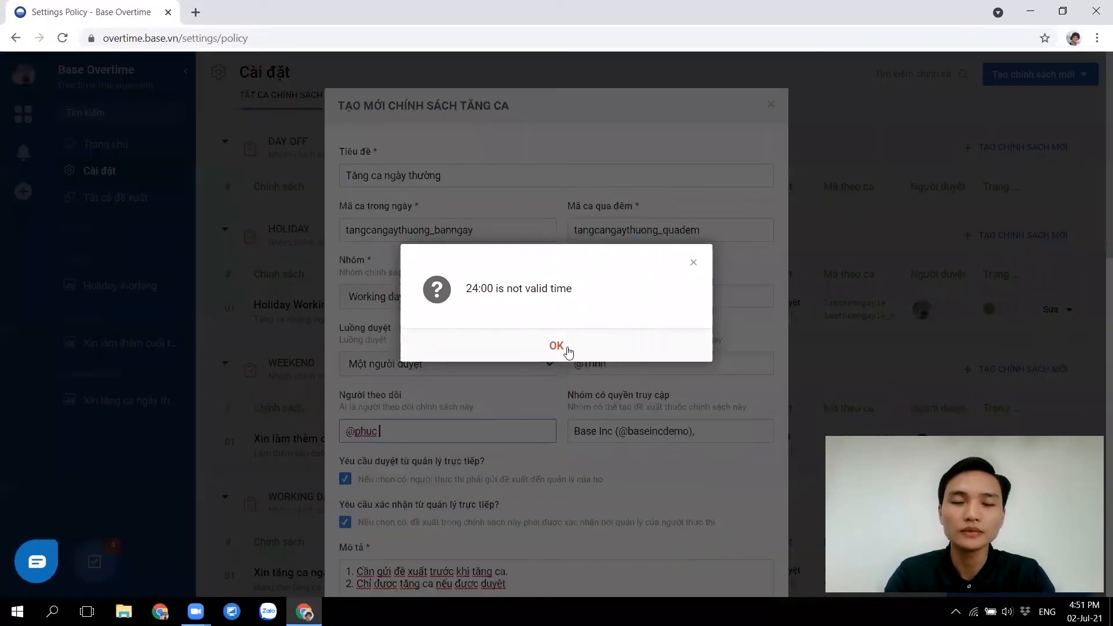
left_click(576, 350)
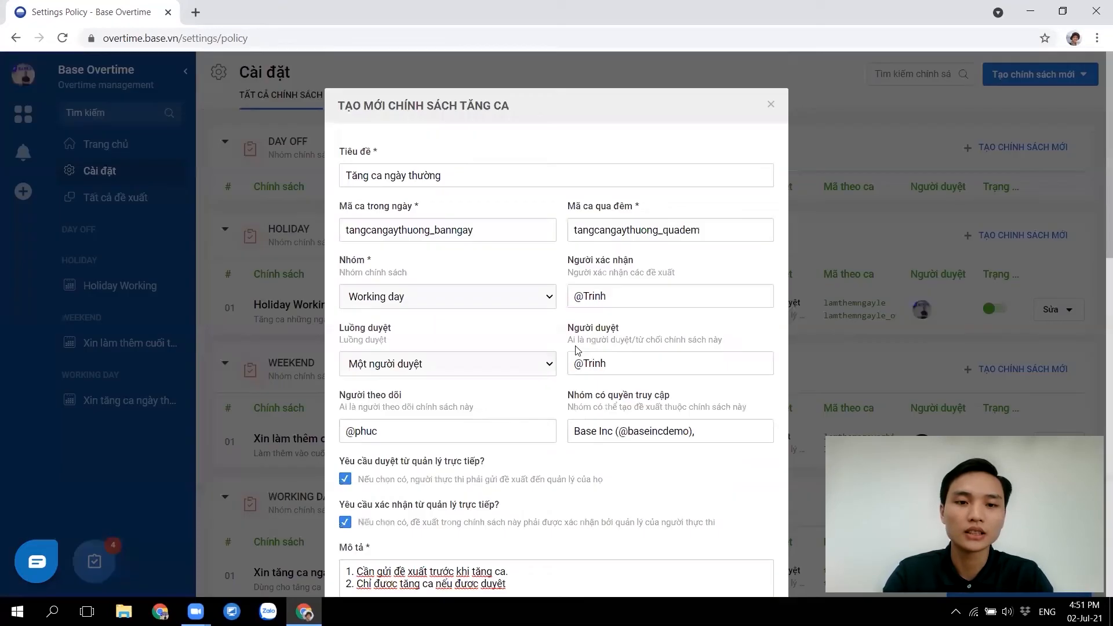
scroll(590, 402, "down", 7)
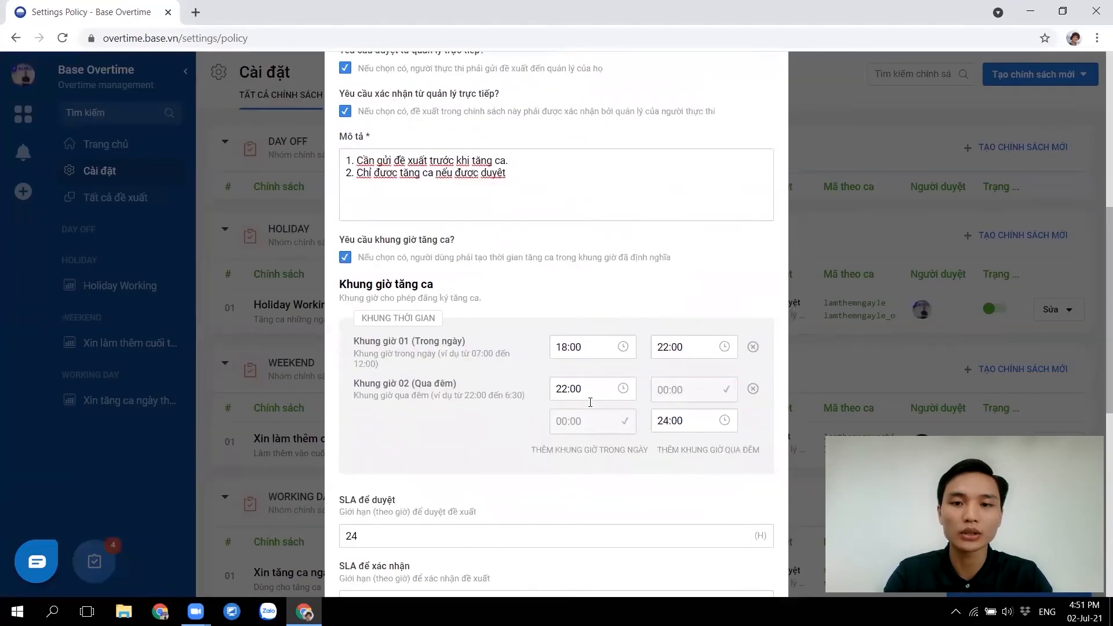
Change the overnight slot's end time to 23:59 and save the policy
left_click(664, 420)
key("BackSpace")
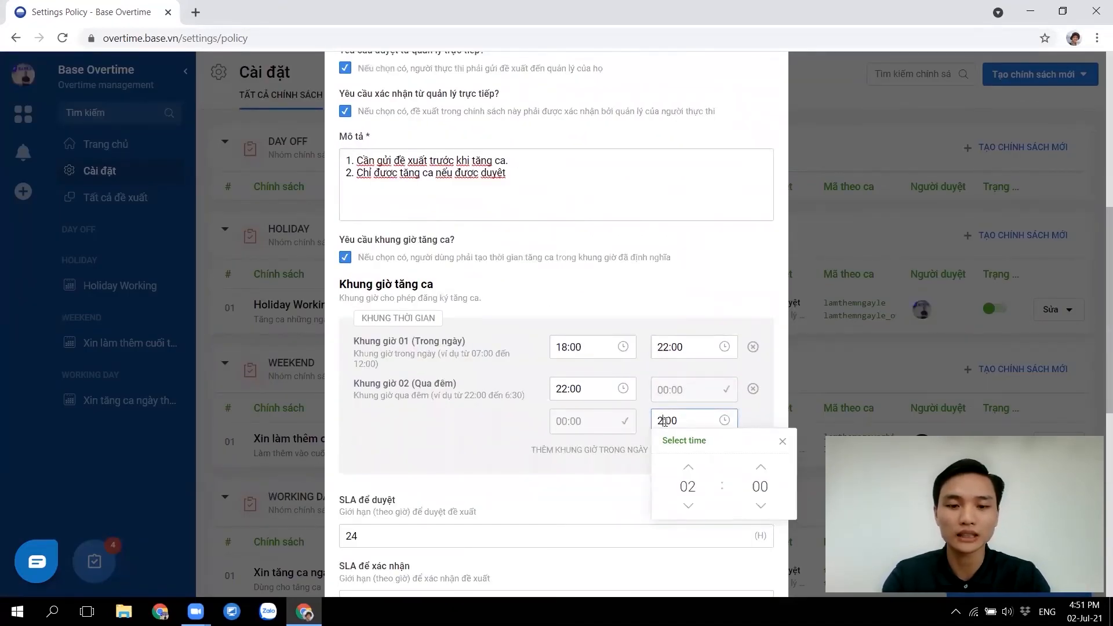
type("3")
key("BackSpace")
key("BackSpace")
type("59")
left_click(425, 437)
scroll(425, 437, "down", 8)
left_click(634, 550)
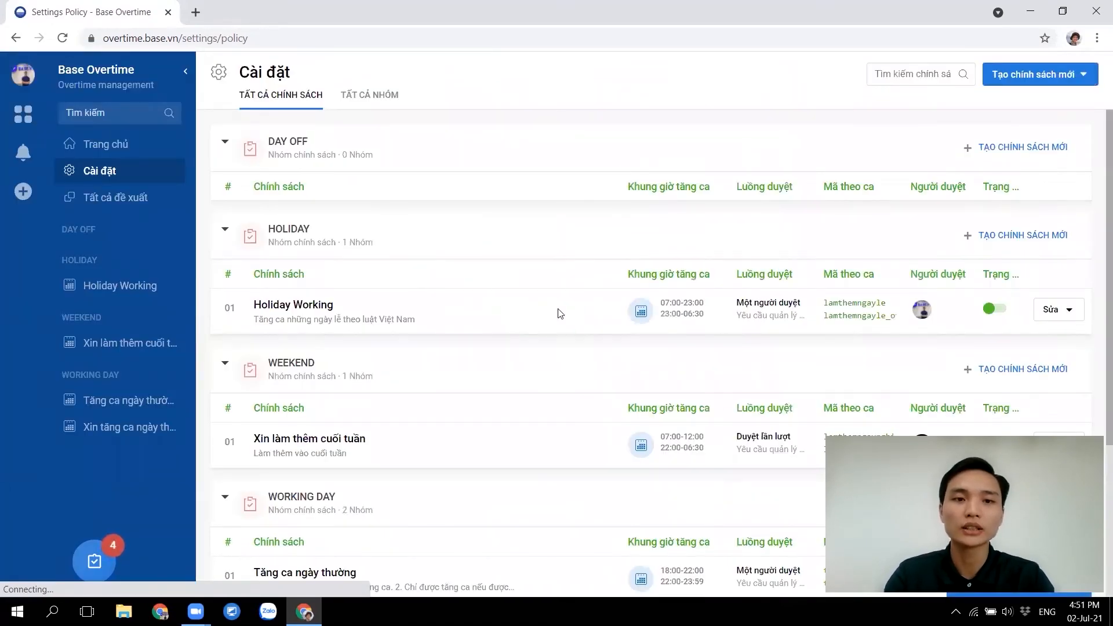
Open the Tăng ca ngày thường policy and scroll to its empty Trường tùy chỉnh section
scroll(456, 312, "down", 3)
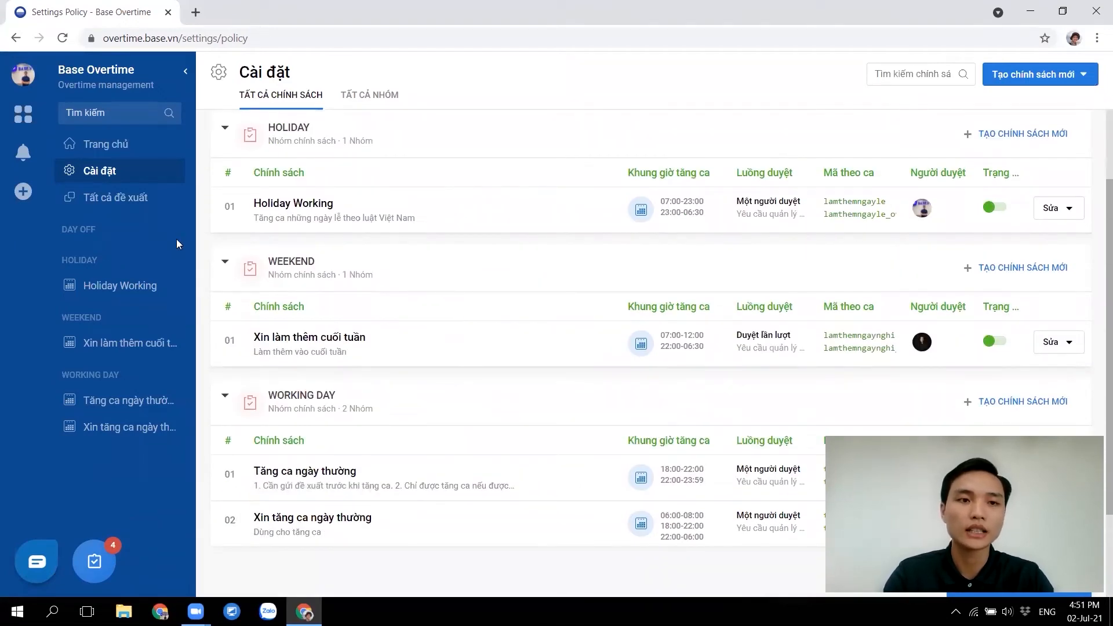
left_click(285, 480)
scroll(492, 379, "down", 3)
scroll(492, 380, "down", 4)
scroll(493, 380, "down", 1)
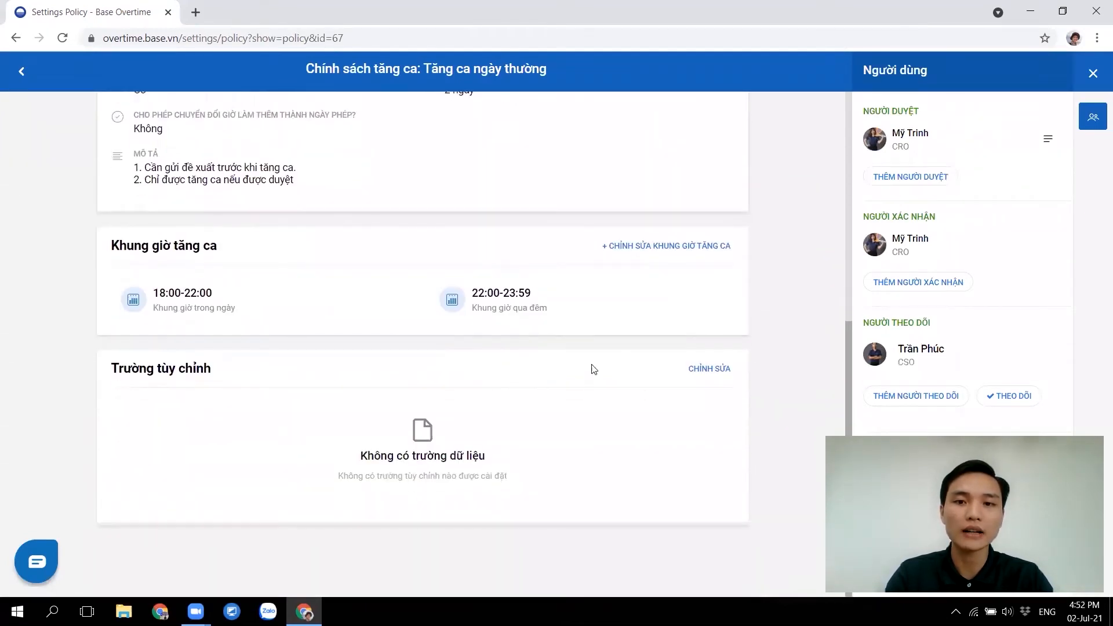
Add a required single-line text custom field named 'Mục đích tăng ca'
left_click(717, 369)
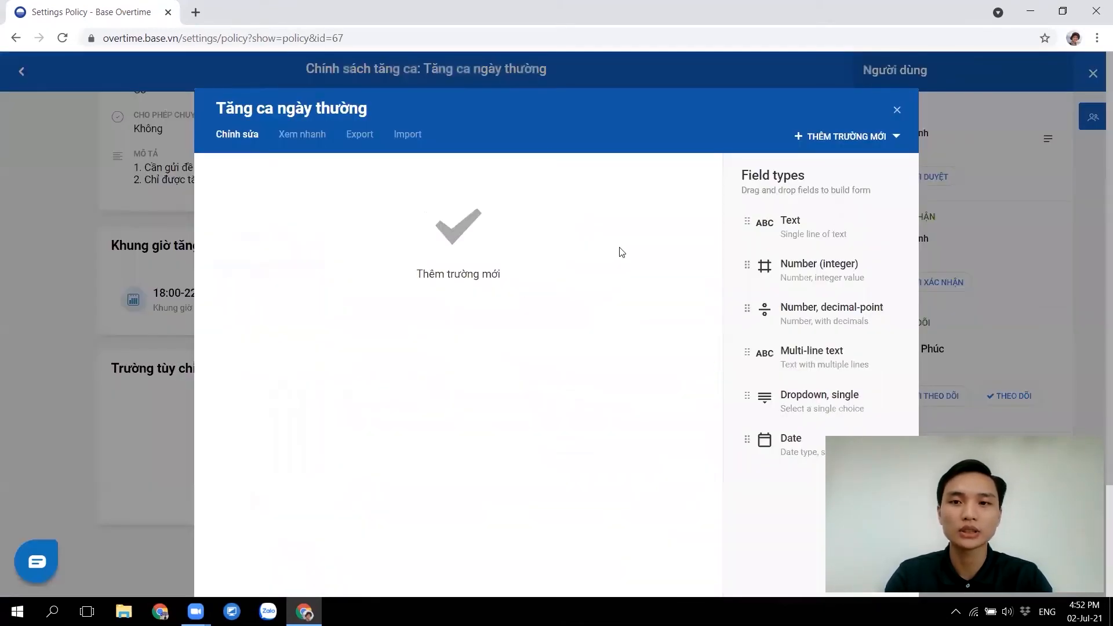
left_click(812, 234)
type("Mục đích")
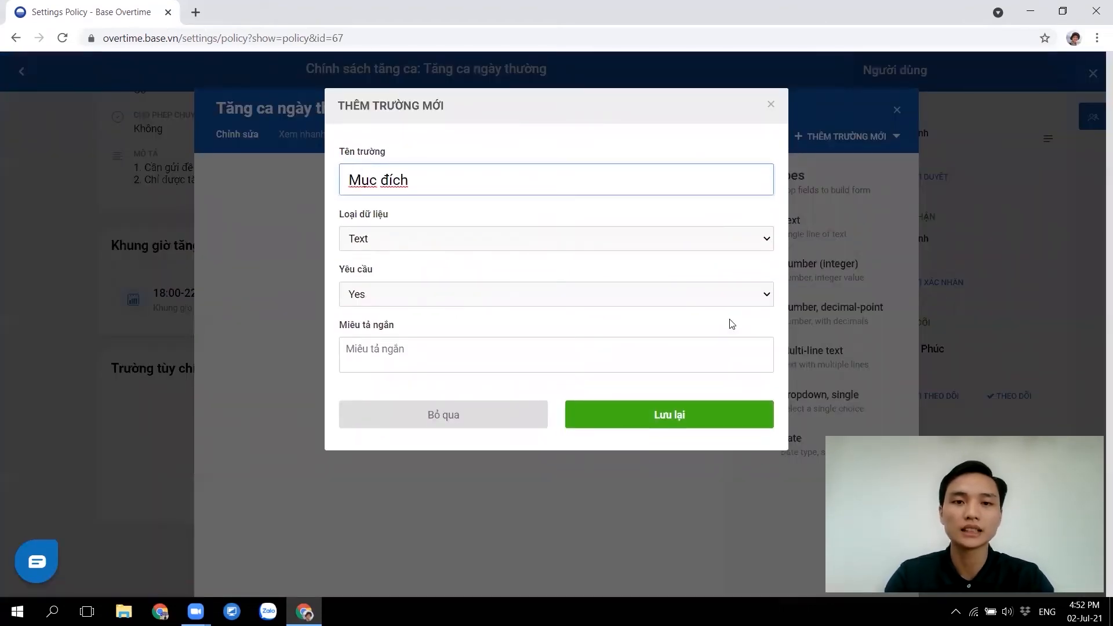
type(" tăng ca")
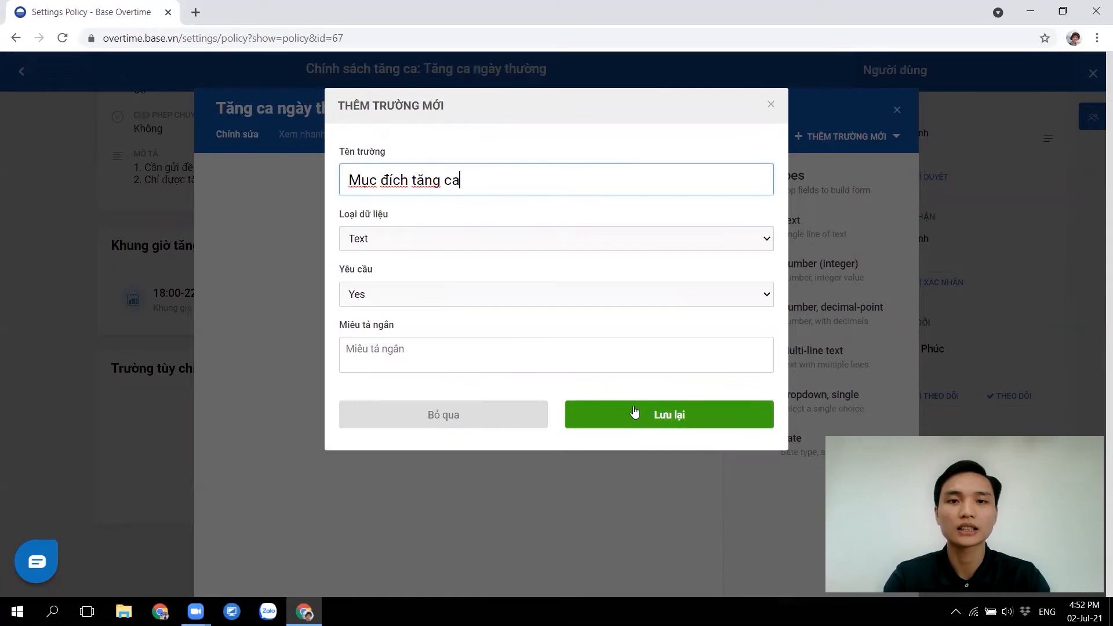
left_click(647, 418)
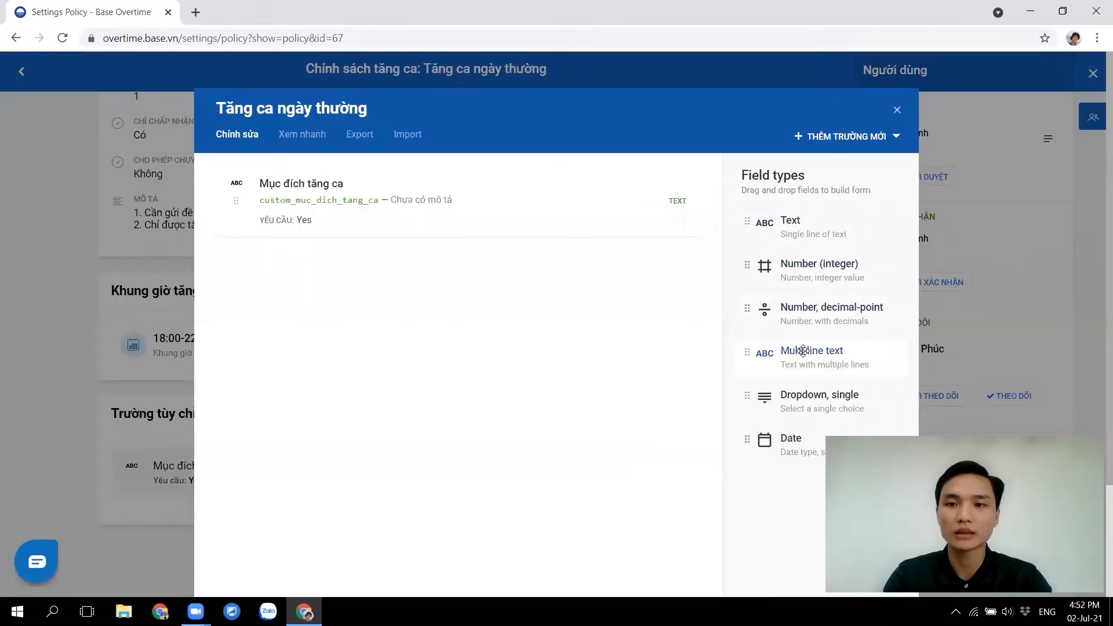
Add a required multi-line field 'Các công việc sẽ xử lý' and close the custom field editor
left_click(835, 358)
type("Cac cô")
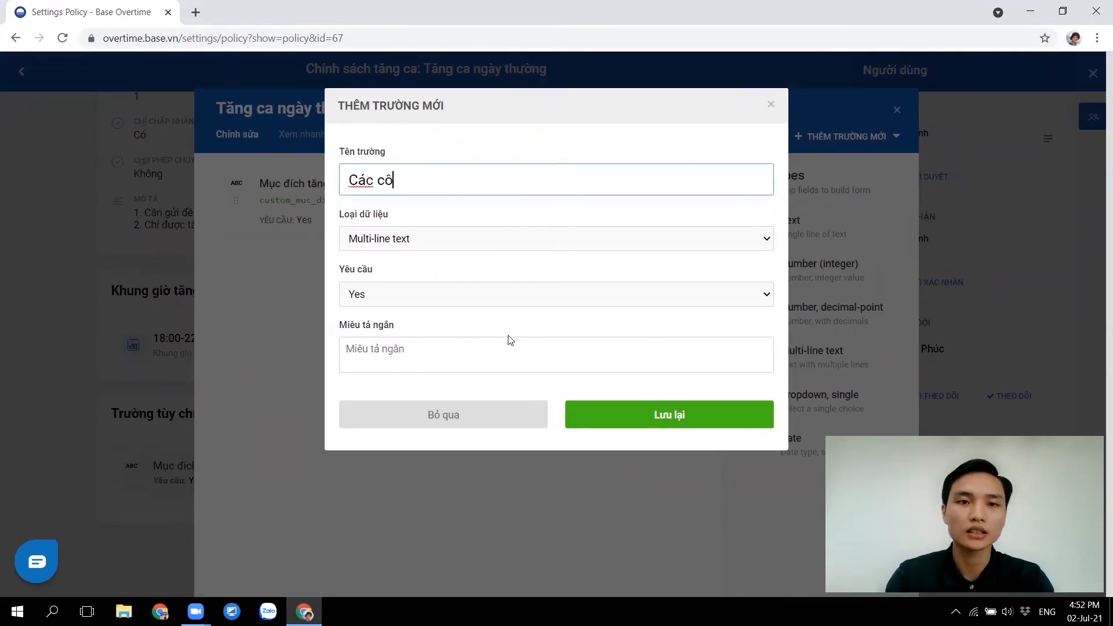
type("ng việc sẽ ")
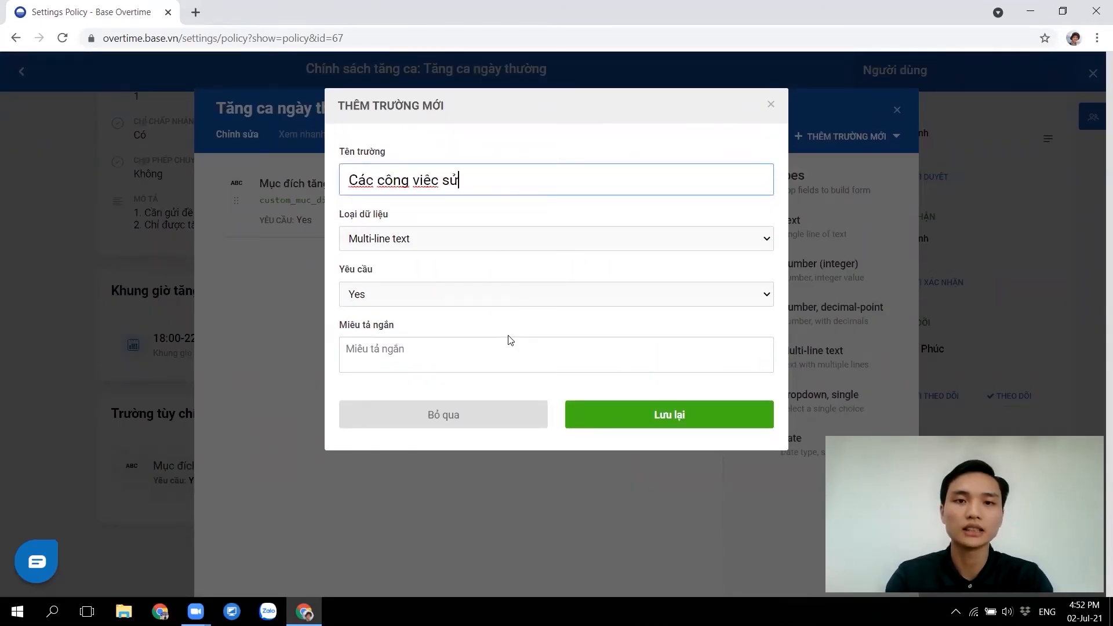
type("xử lý")
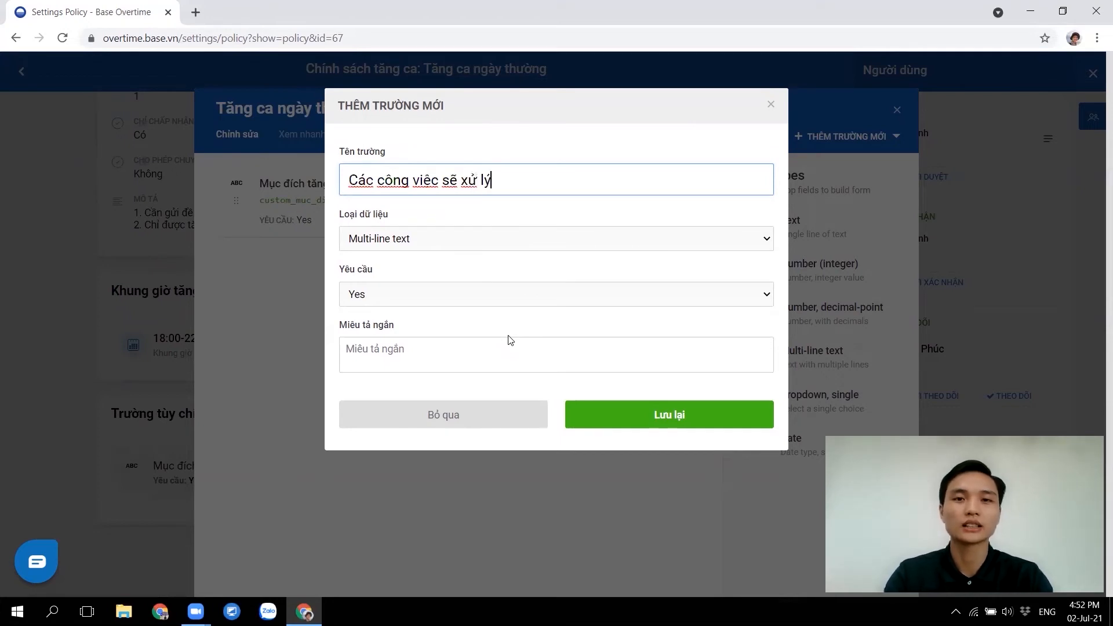
left_click(613, 414)
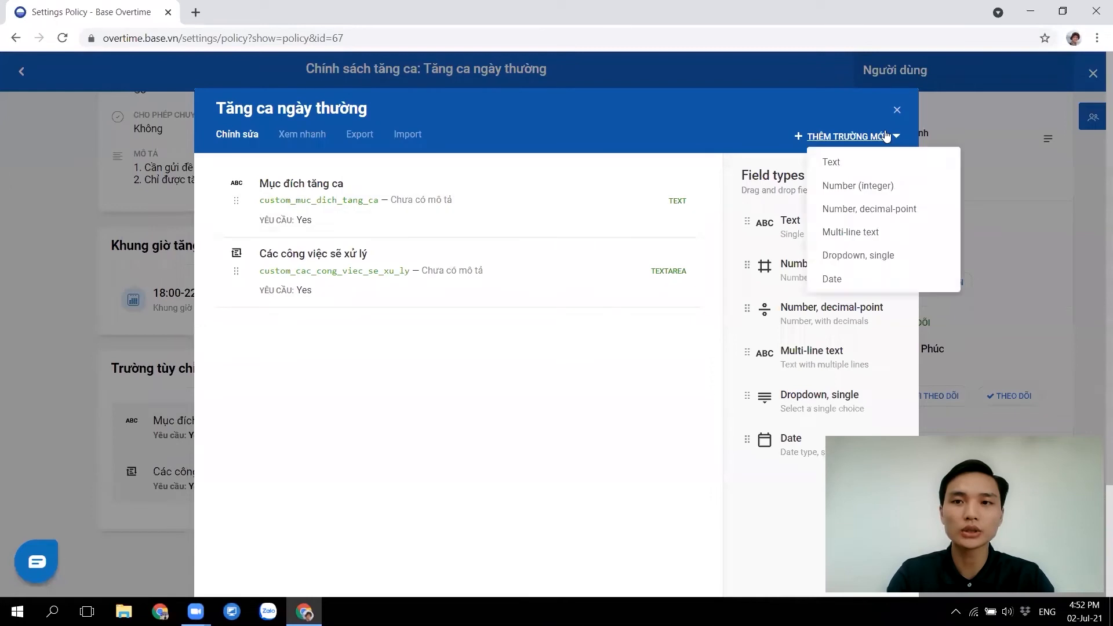
left_click(896, 110)
scroll(227, 244, "up", 7)
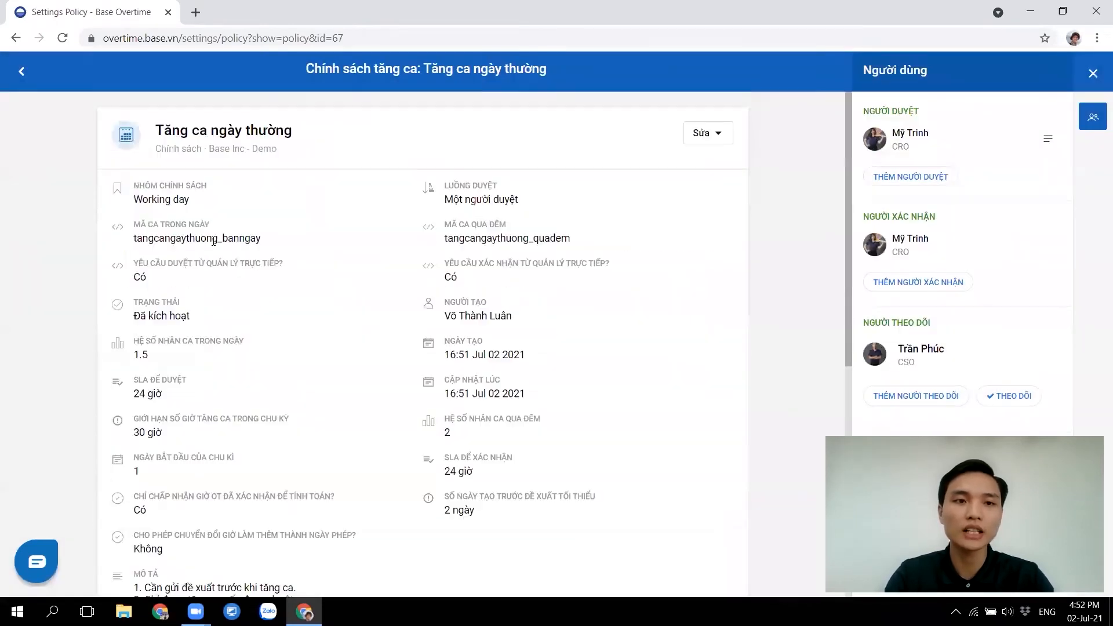
Go back to the policy list, open a new overtime proposal and highlight its description notes
left_click(22, 72)
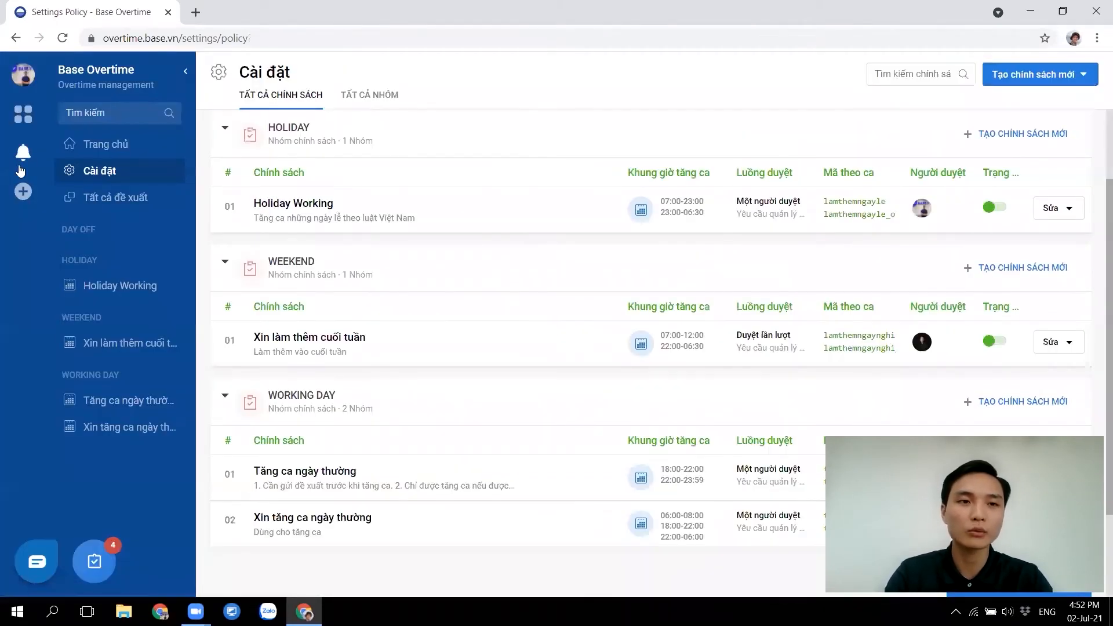
left_click(23, 192)
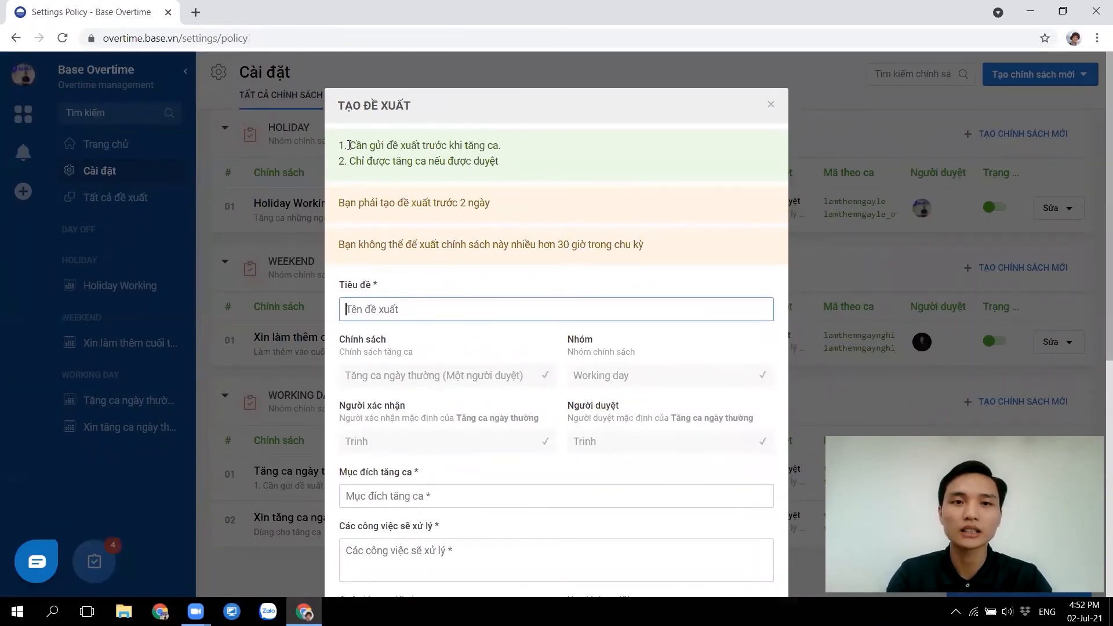
mouse_move(340, 145)
left_mouse_down()
mouse_move(516, 175)
mouse_move(341, 145)
left_mouse_up()
left_click(532, 176)
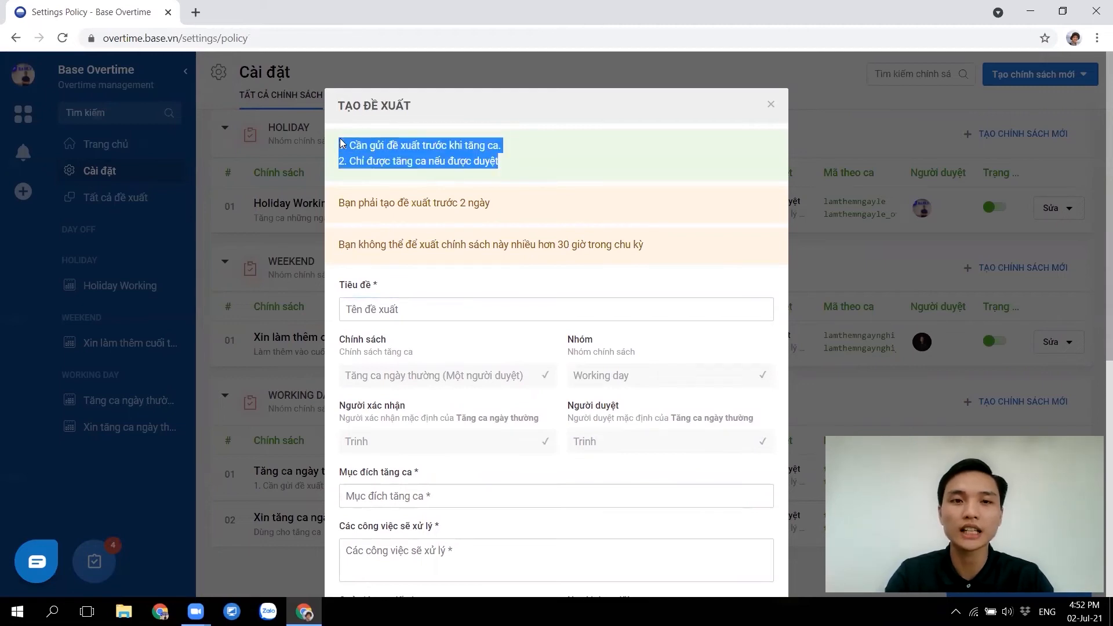
Review the 2-day advance notice rule and the 30-hour cycle limit notice
left_click_drag(531, 212, 338, 203)
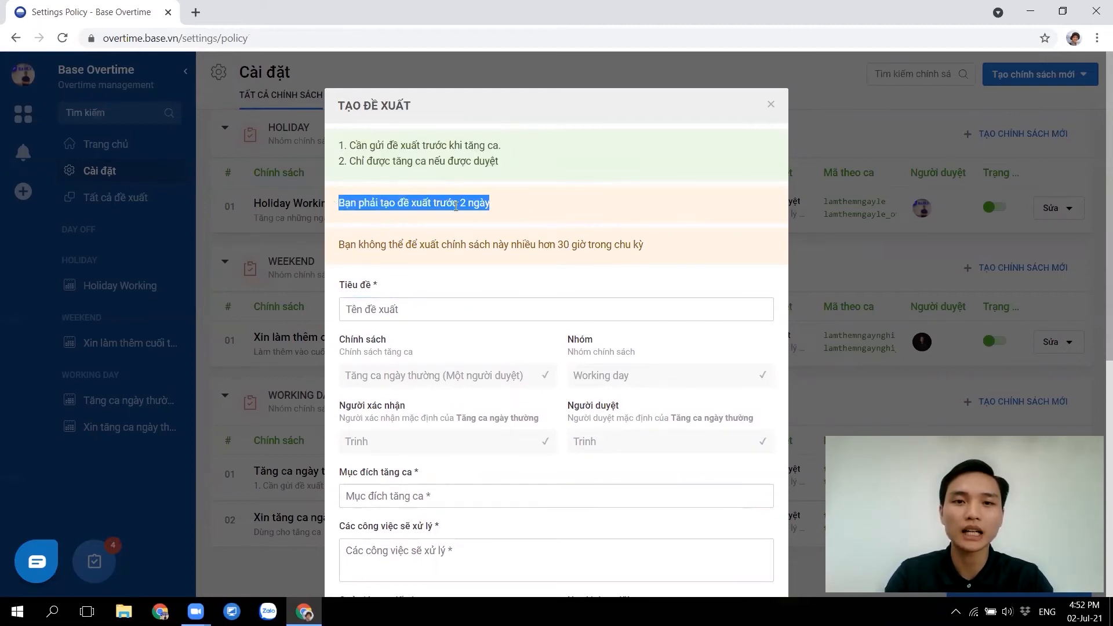
left_click_drag(684, 245, 399, 239)
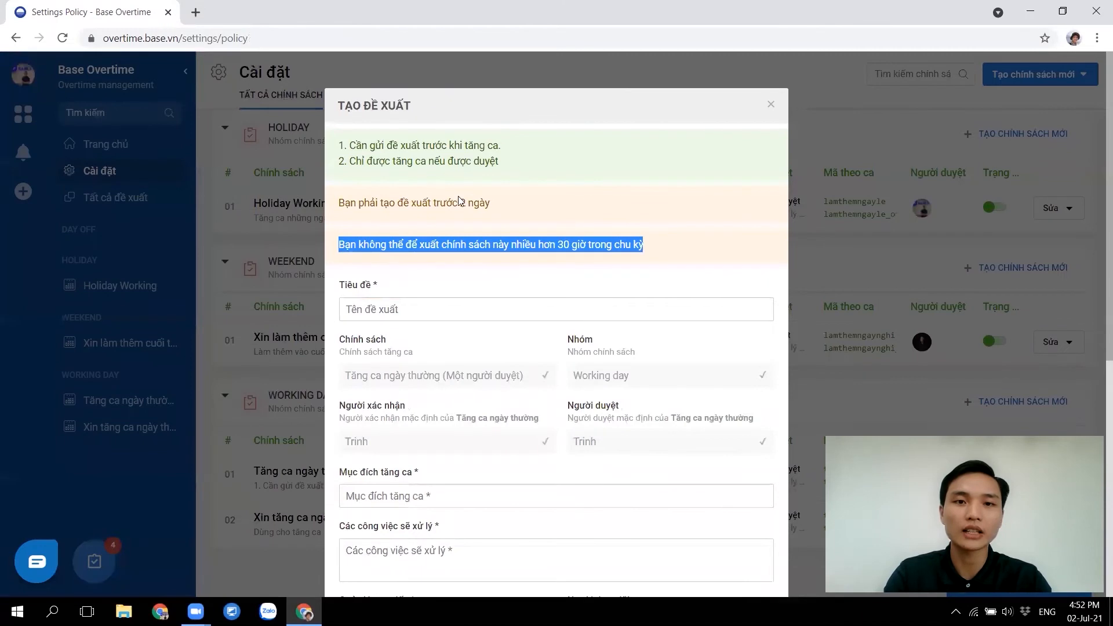
left_click(496, 211)
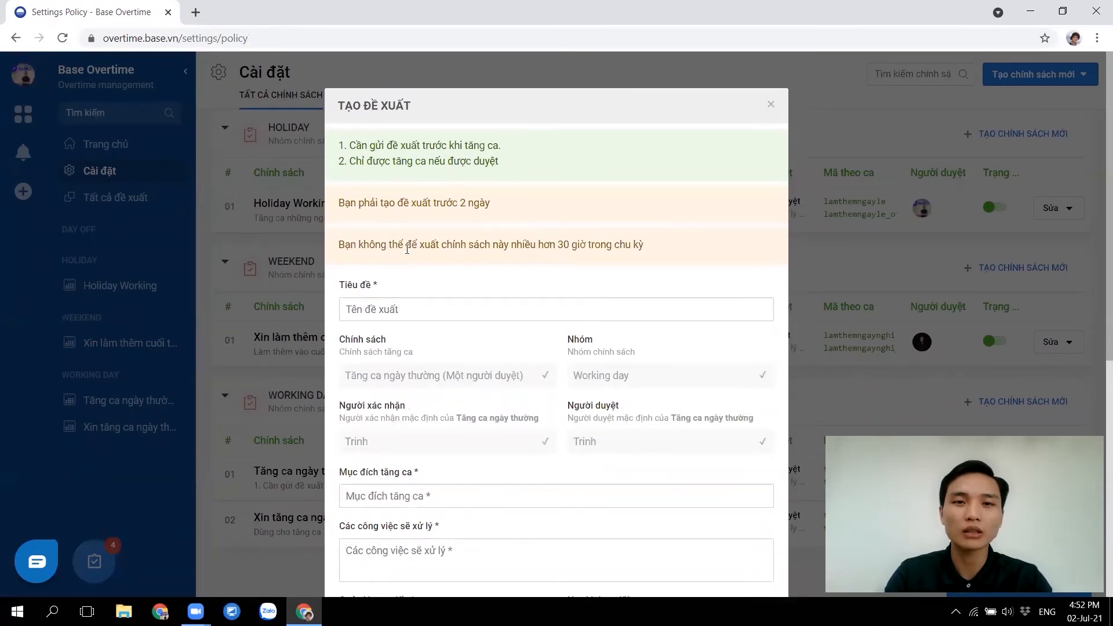
left_click_drag(558, 244, 591, 247)
left_click(519, 255)
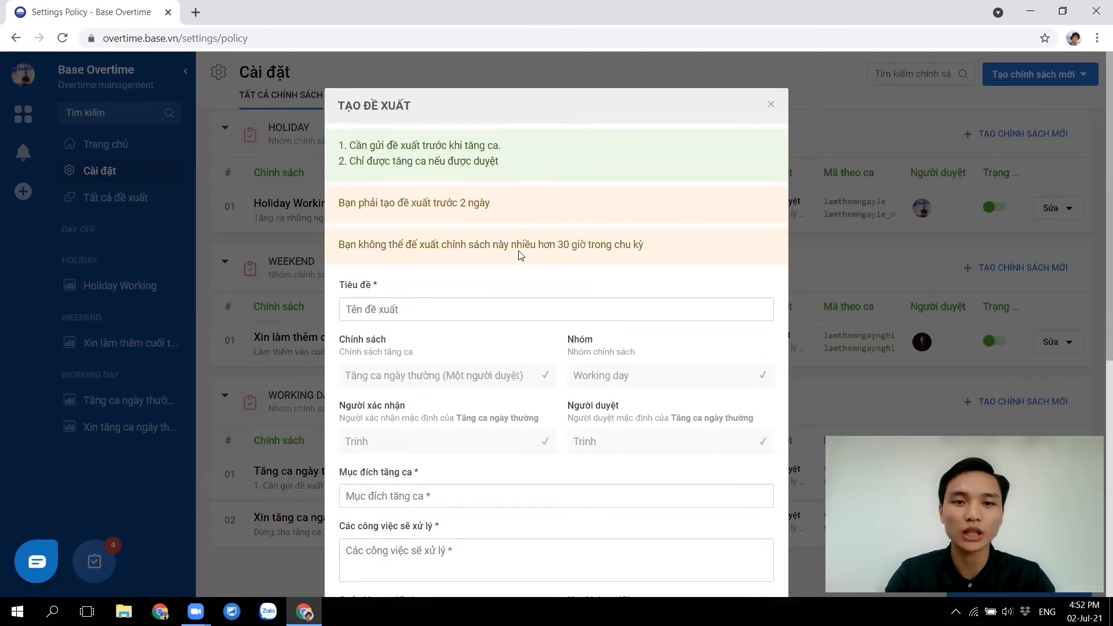
scroll(519, 256, "down", 1)
Enter the proposal title, purpose 'Xử lý video Elearning' and task '1. Edit video'
left_click(422, 228)
type("Luâ")
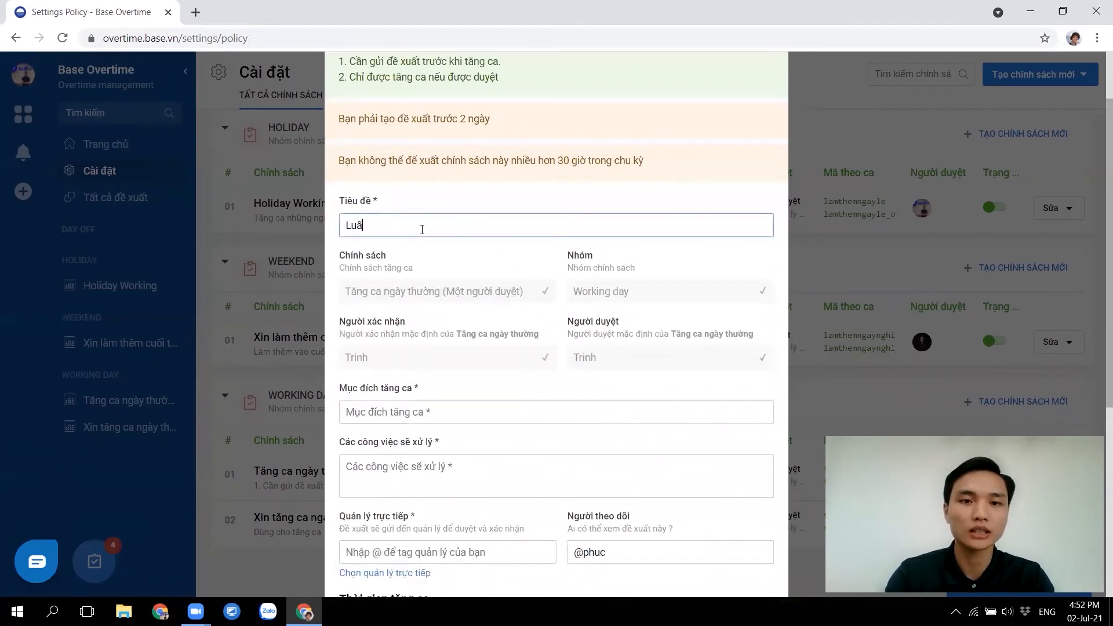
type("n đề xuất ")
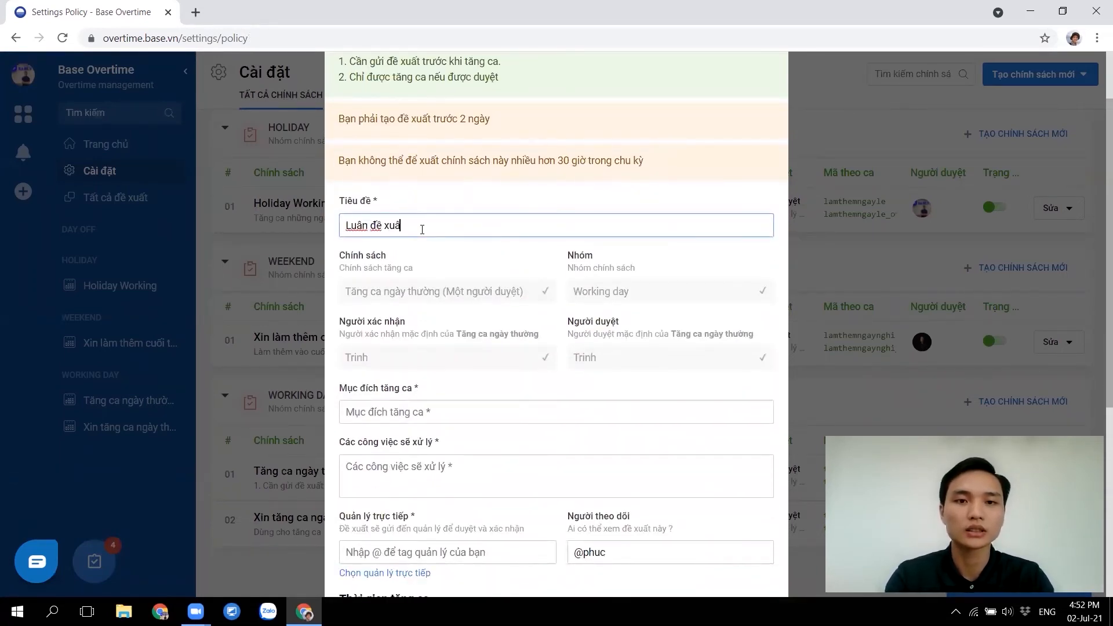
type("tăng ca")
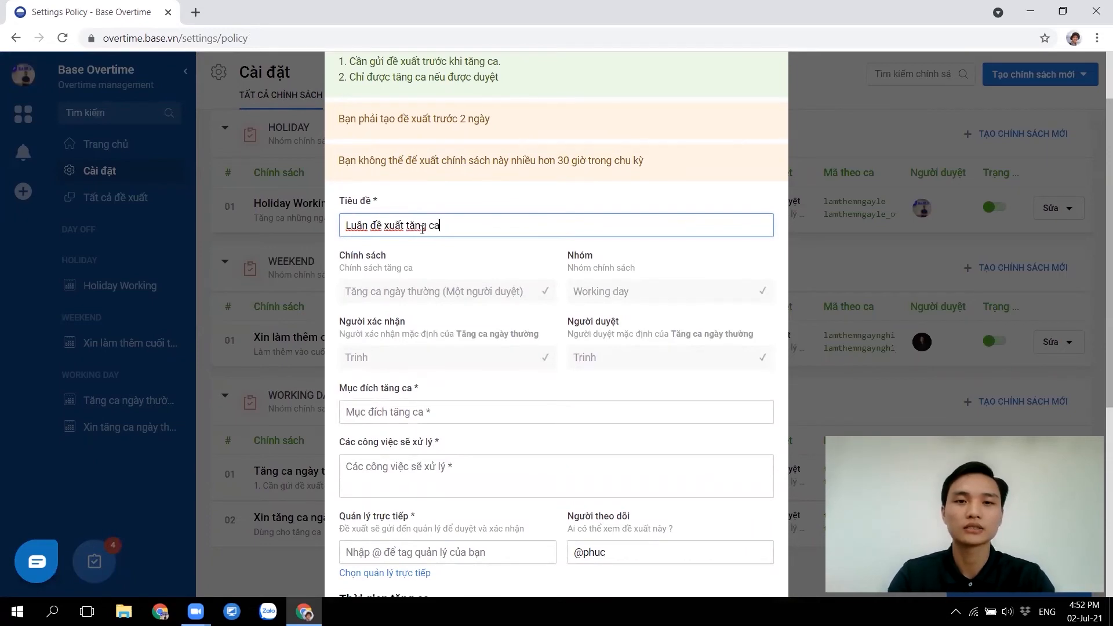
left_click(398, 408)
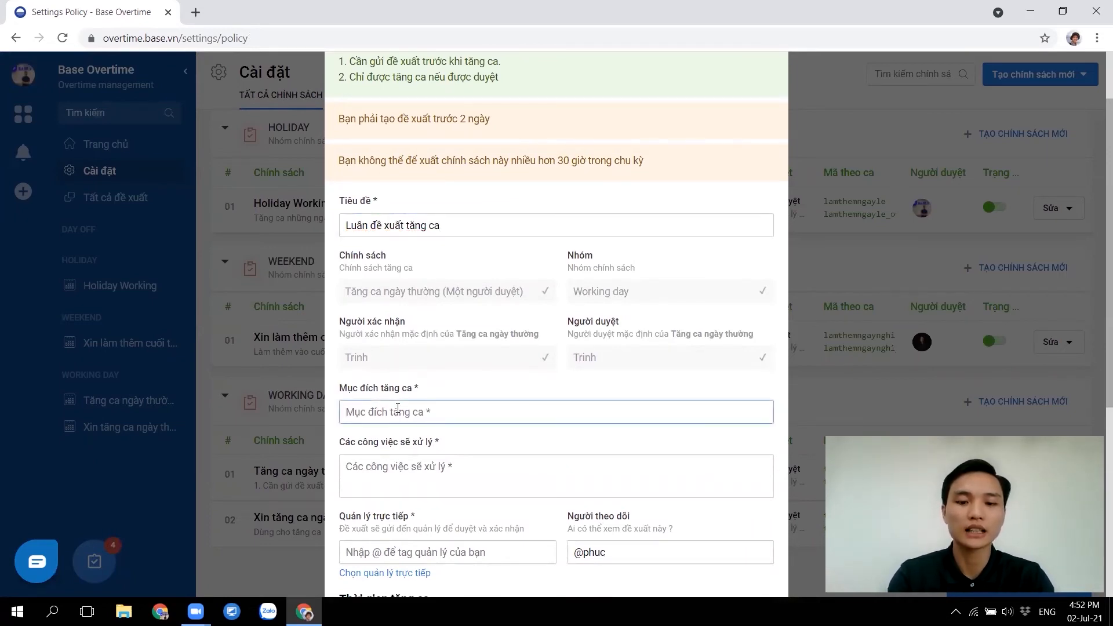
type("Xử lý v")
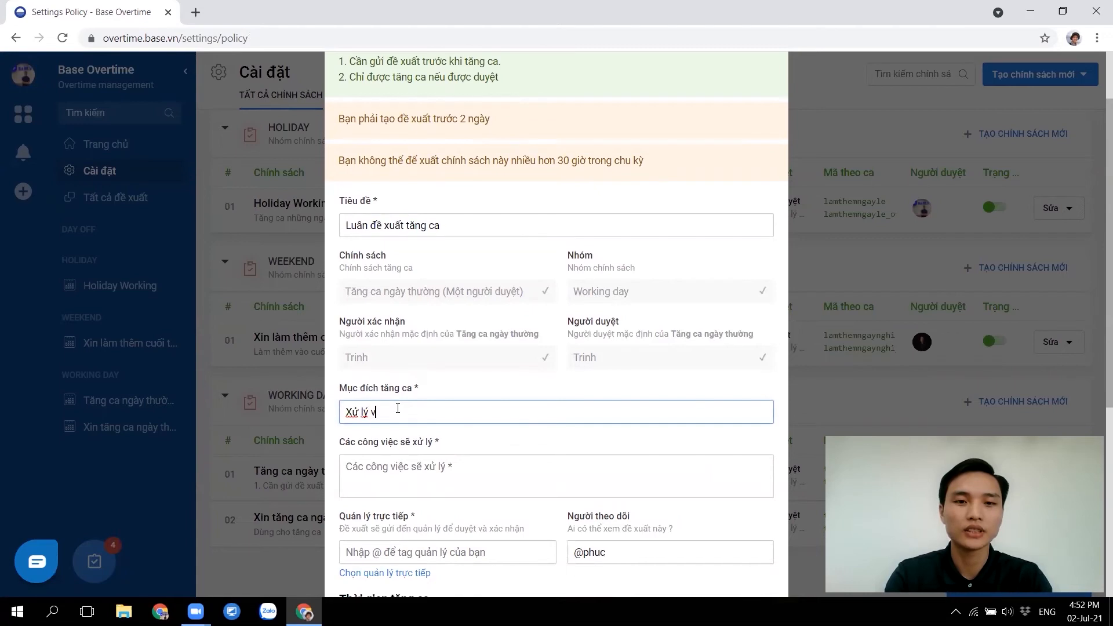
type("ideo Elearning")
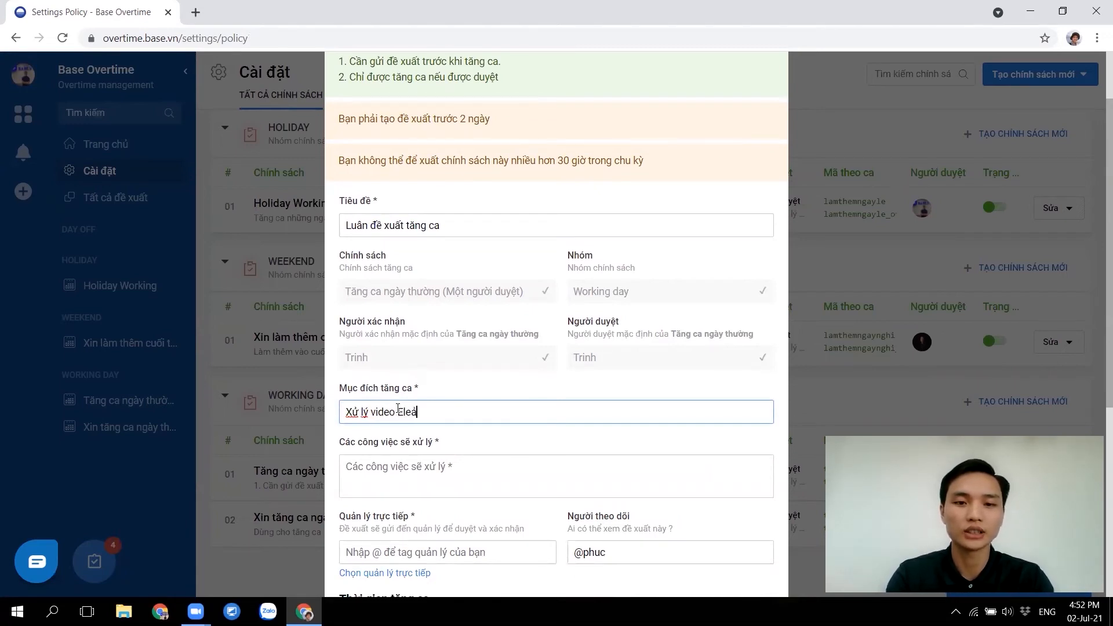
left_click(389, 473)
type("1. Edit video")
scroll(390, 512, "down", 2)
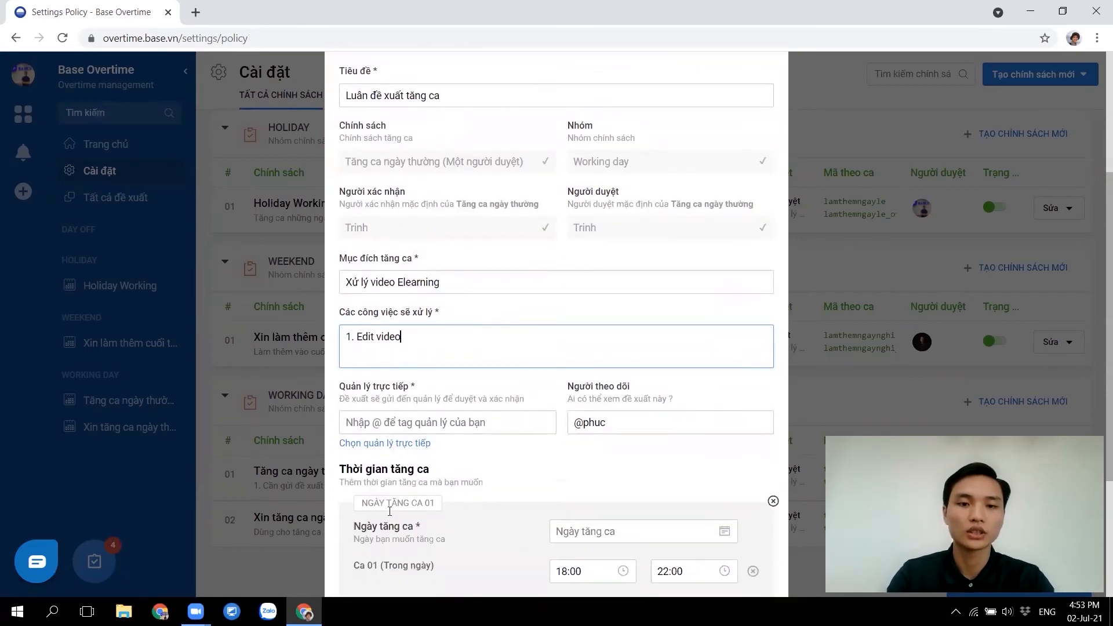
Tag a colleague as direct manager and paste the same tag into Người theo dõi
left_click(384, 422)
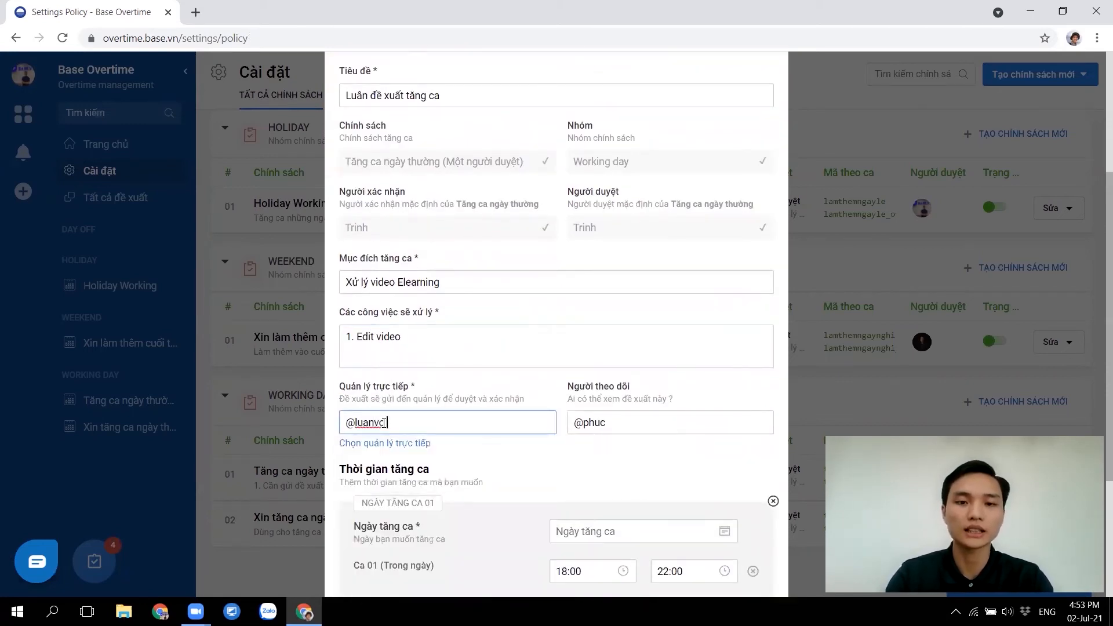
key("ctrl+a")
key("ctrl+c")
left_click(702, 421)
key("ctrl+a")
key("ctrl+v")
scroll(464, 460, "down", 2)
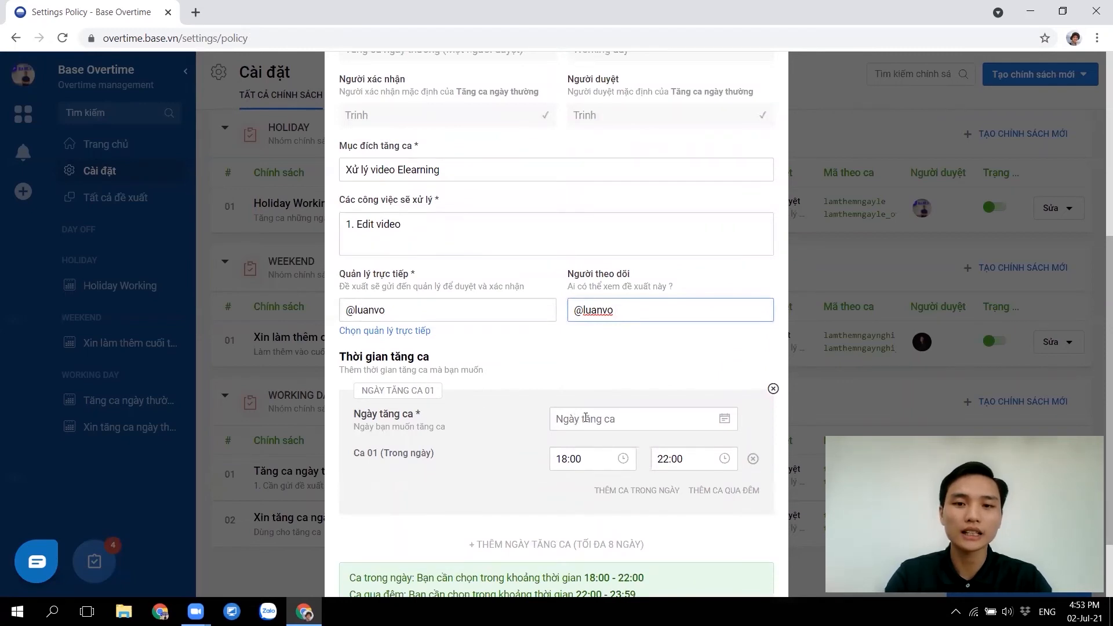
Set the overtime date to 05/07/2021
left_click(575, 417)
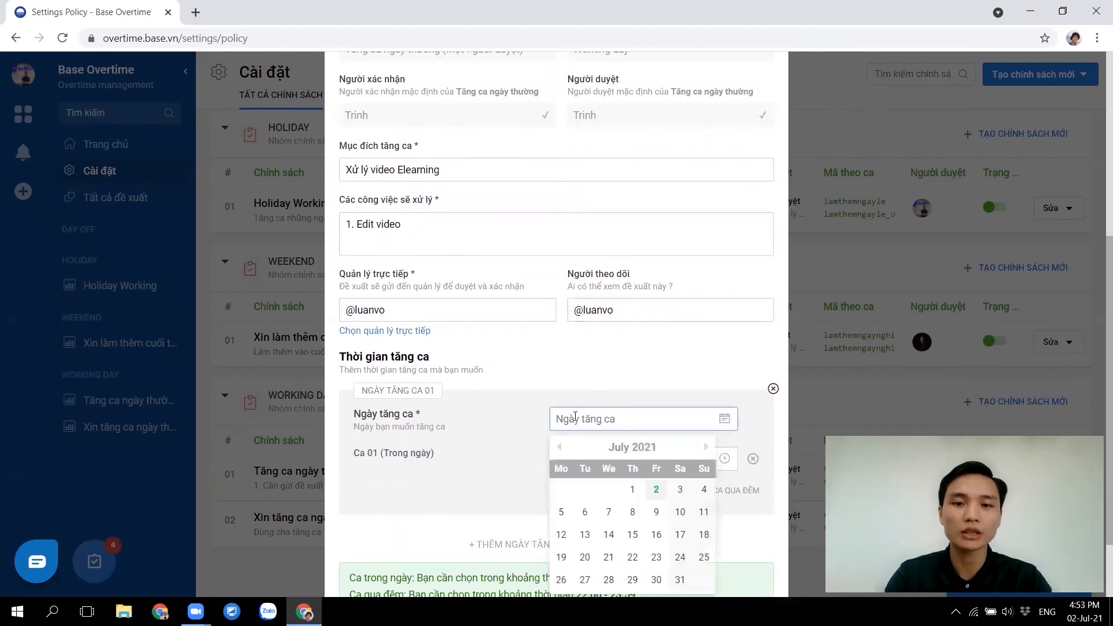
left_click(561, 513)
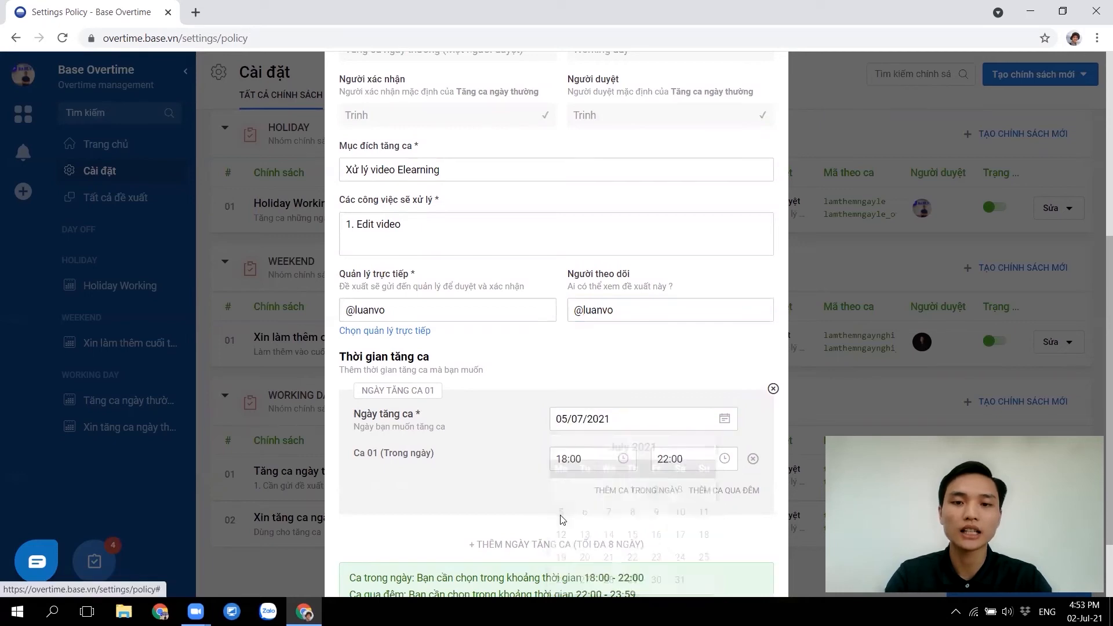
scroll(626, 463, "down", 2)
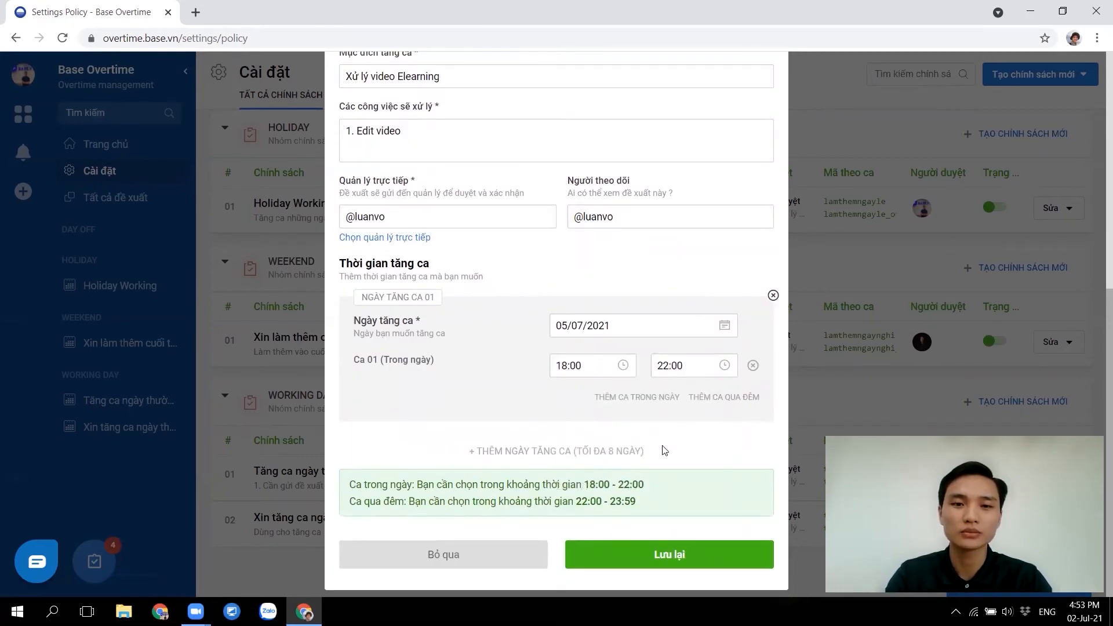
Add an overnight 22:00–23:59 shift after the 18:00–22:00 shift and save the proposal
left_click(659, 397)
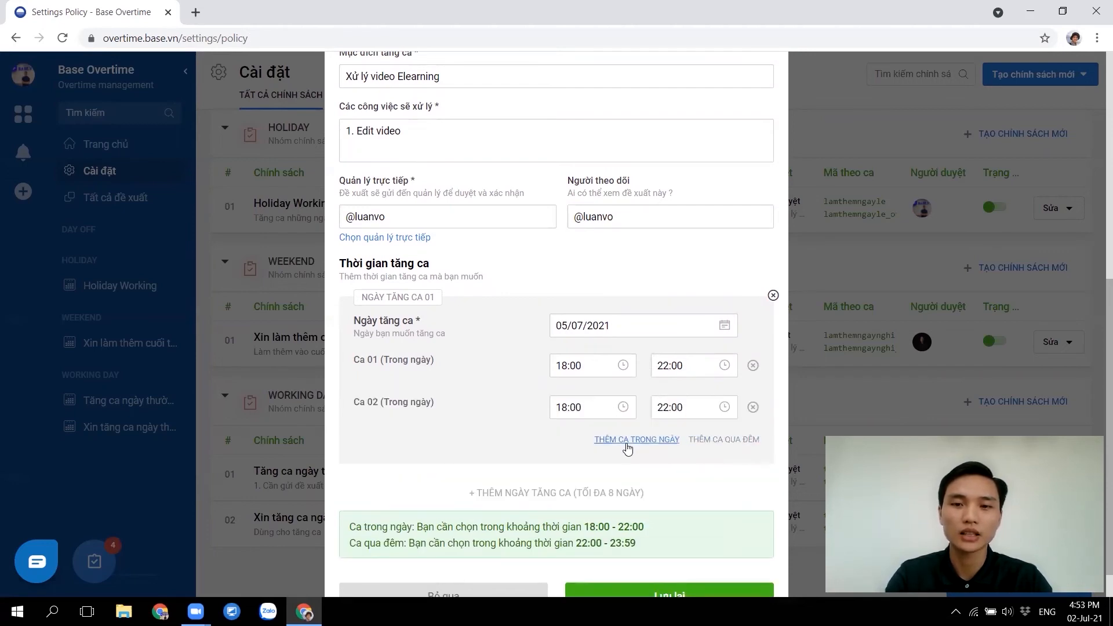
left_click(752, 367)
left_click(727, 398)
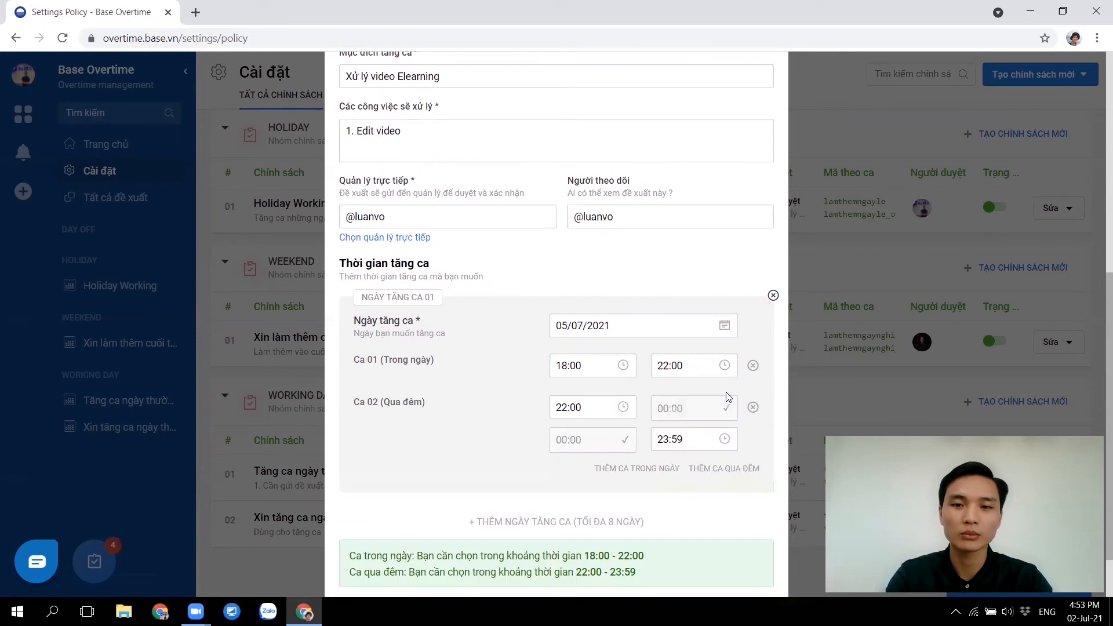
scroll(649, 450, "down", 2)
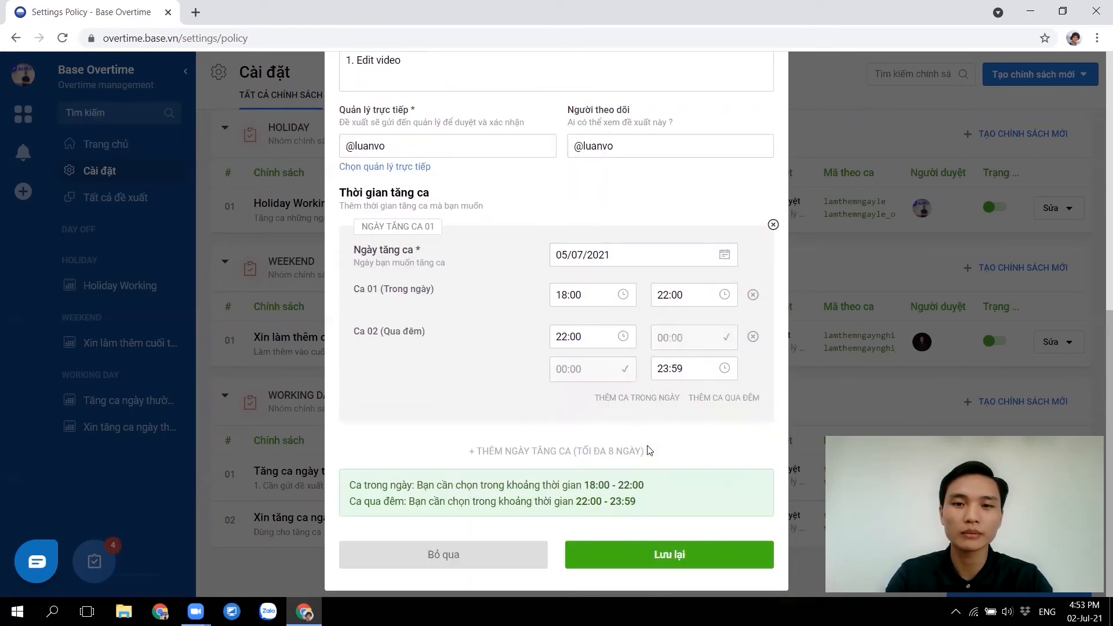
left_click(612, 545)
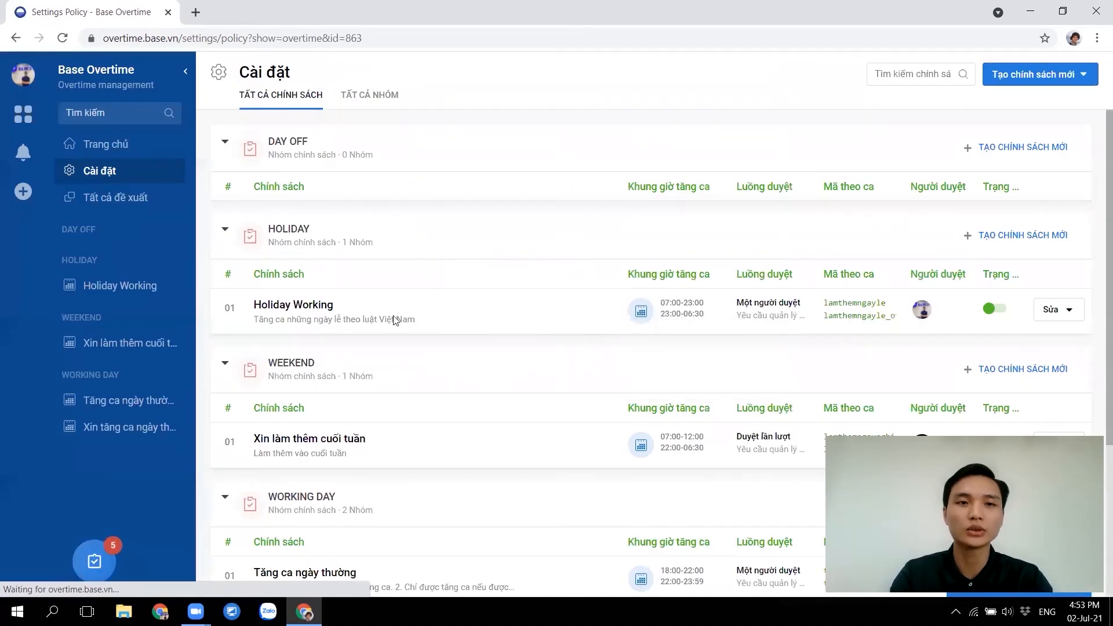
Open the 05/07/2021 proposal from Trang chủ and approve it with a short comment
left_click(94, 147)
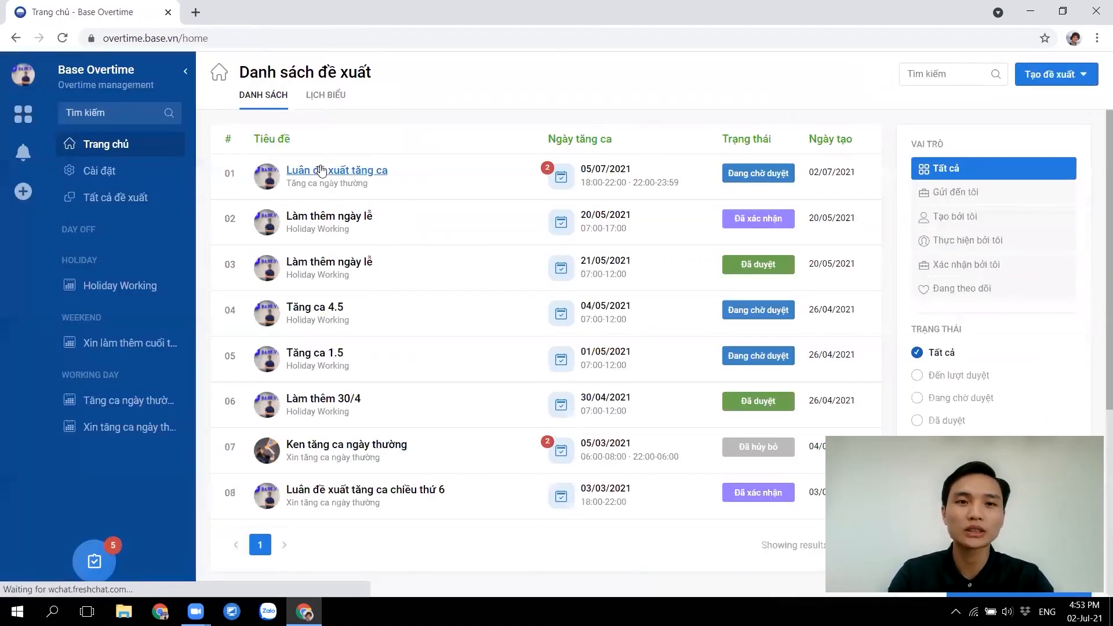
left_click(330, 169)
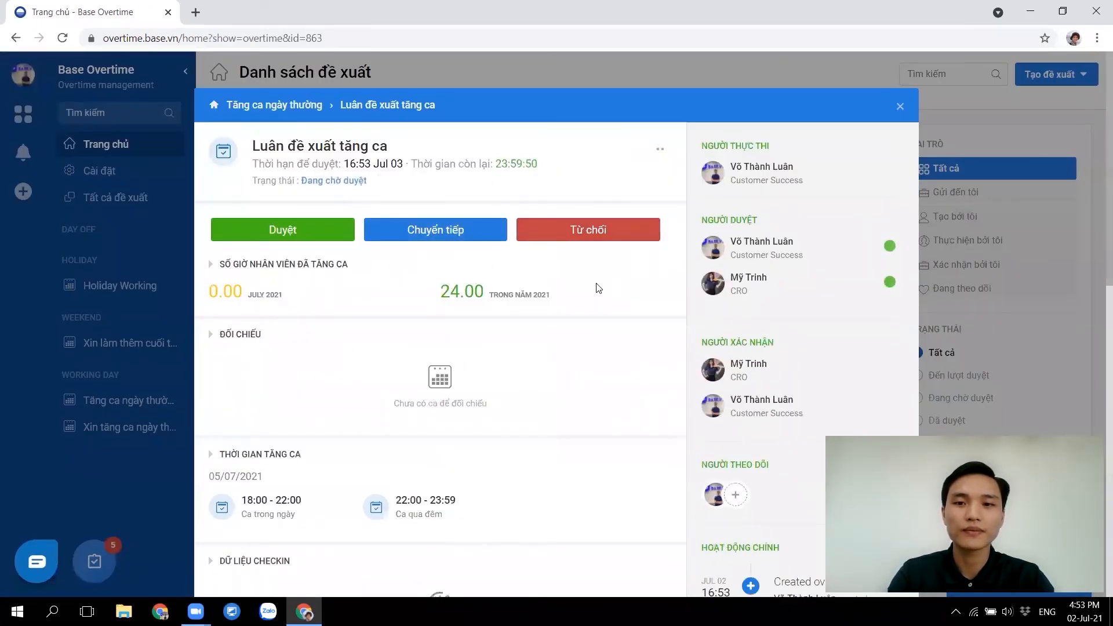
left_click(311, 241)
left_click(555, 308)
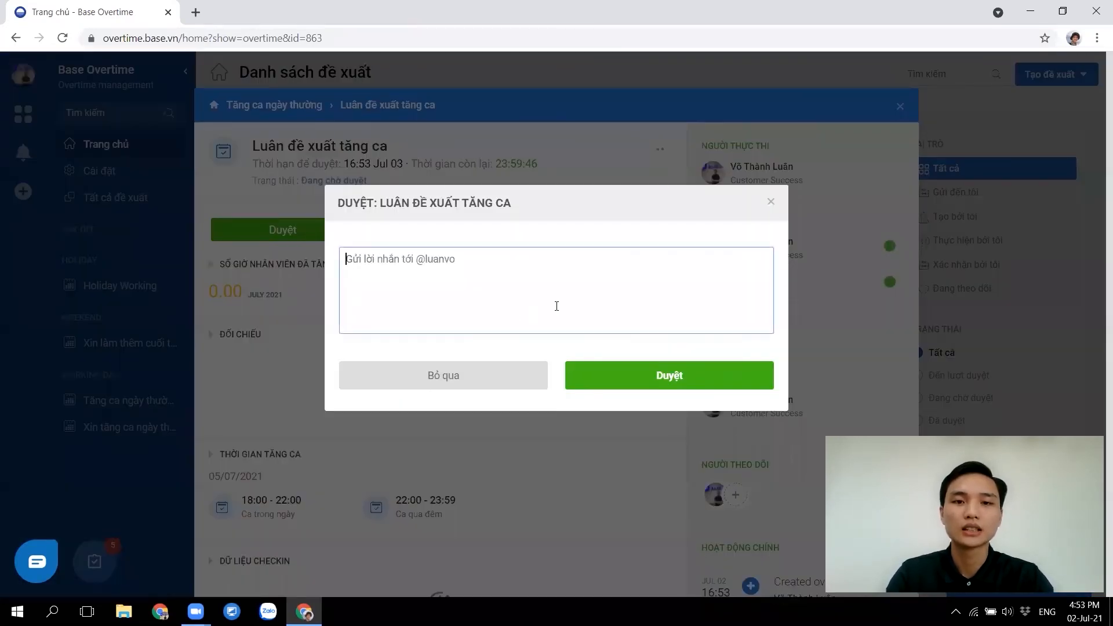
type("dk")
left_click(699, 384)
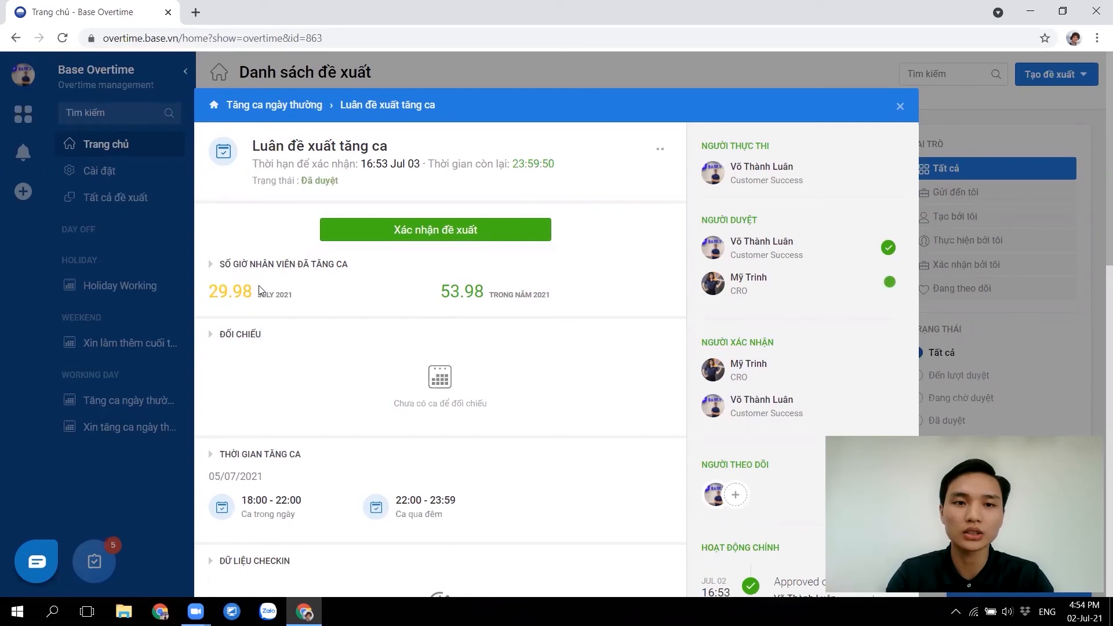
Confirm the approved proposal with the message 'ok'
scroll(354, 401, "down", 5)
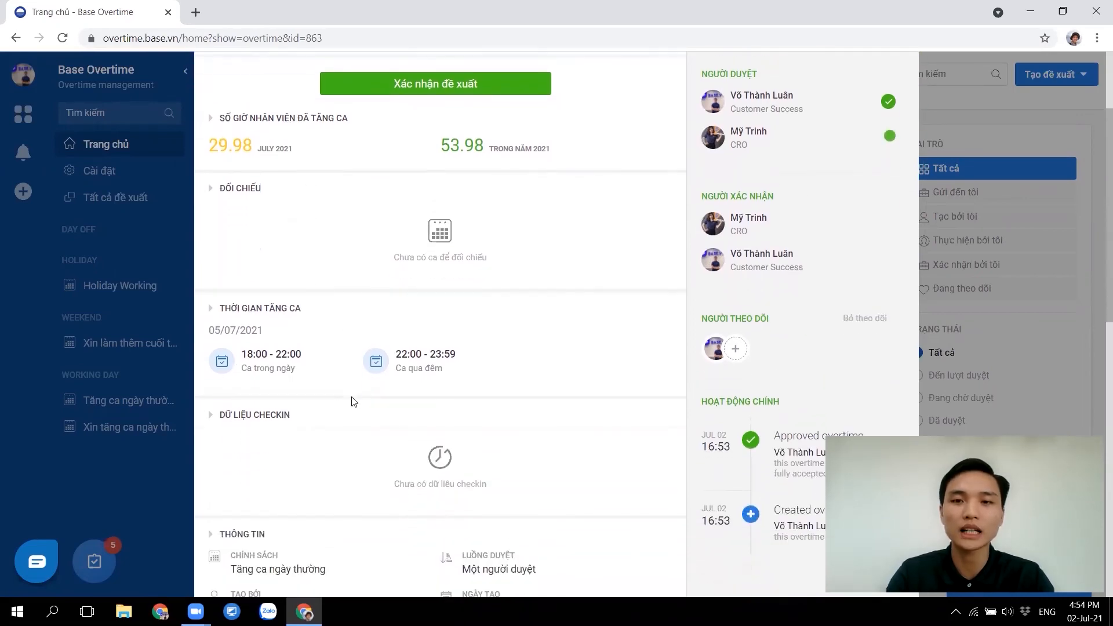
scroll(352, 402, "down", 4)
scroll(351, 403, "up", 9)
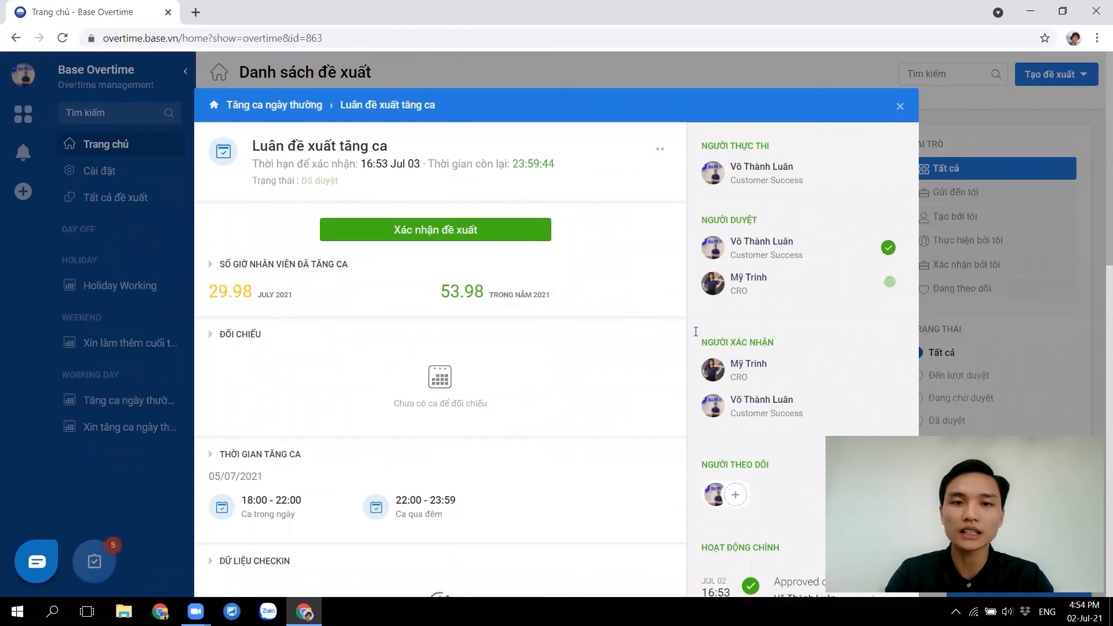
left_click(448, 232)
left_click(469, 276)
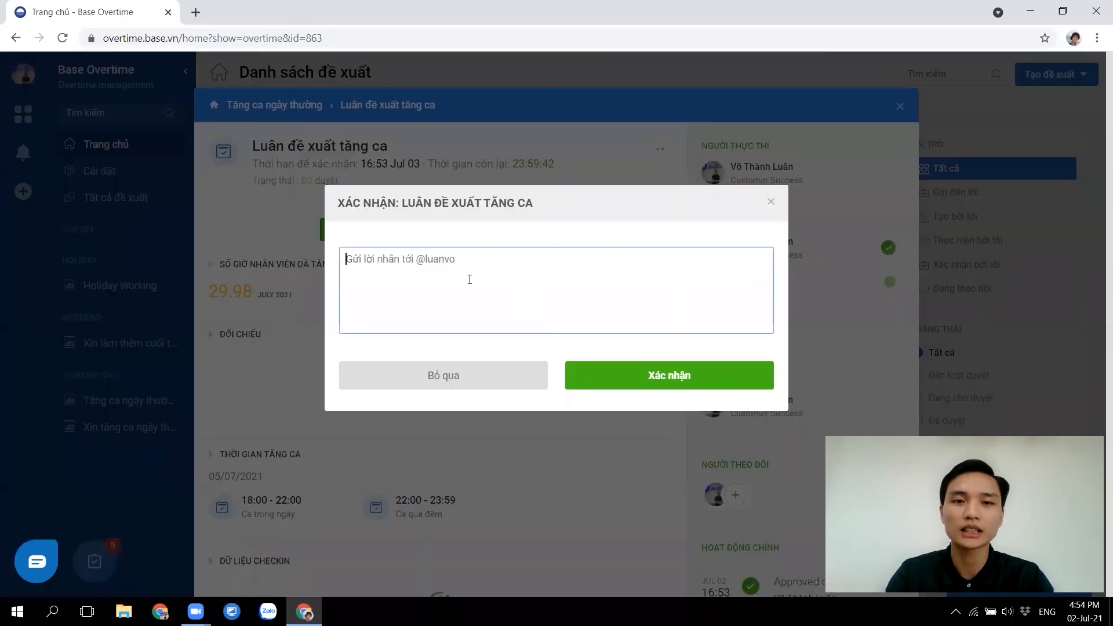
type("ok")
left_click(640, 376)
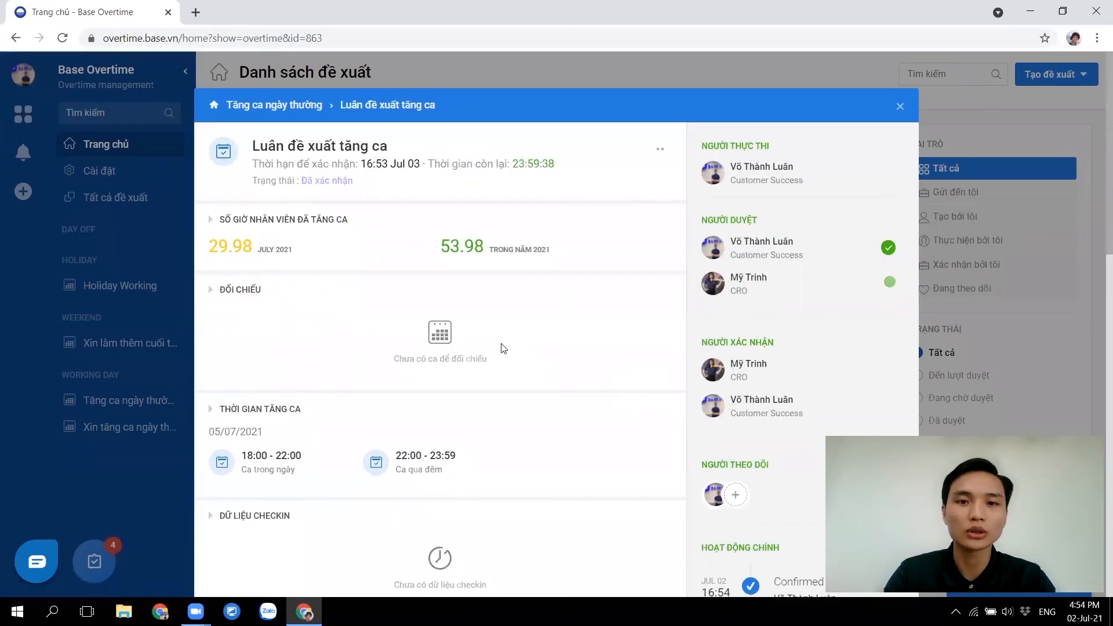
Check the overtime totals: 29.98 hours for July 2021 and 53.98 hours for the year
scroll(503, 349, "down", 2)
scroll(502, 348, "up", 3)
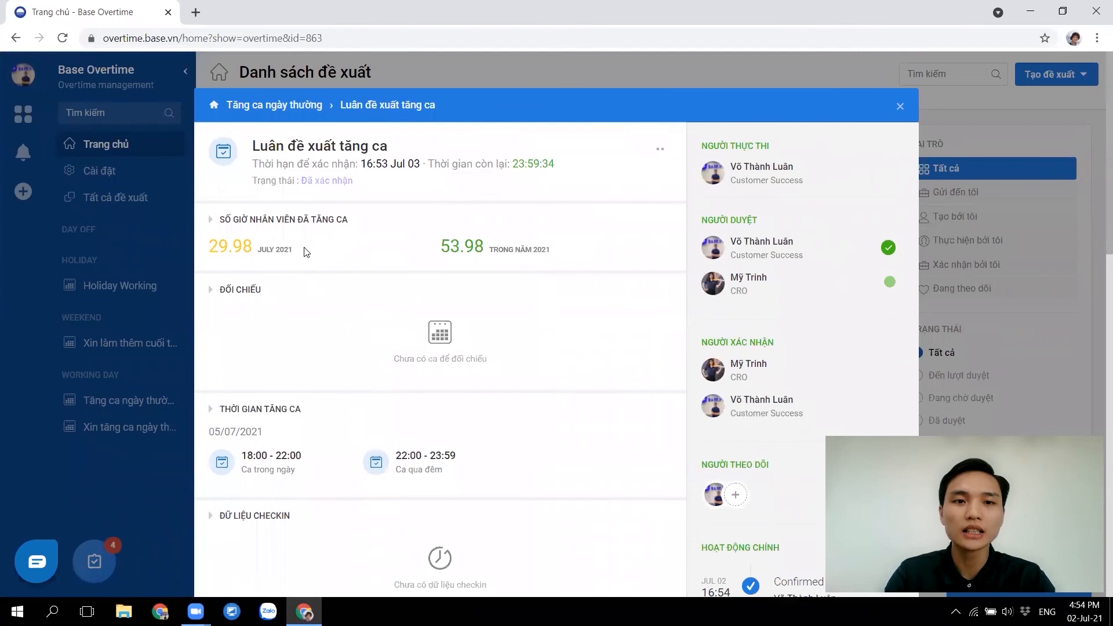
left_click_drag(207, 242, 208, 242)
left_click(348, 249)
left_click_drag(432, 250, 580, 253)
left_click(580, 253)
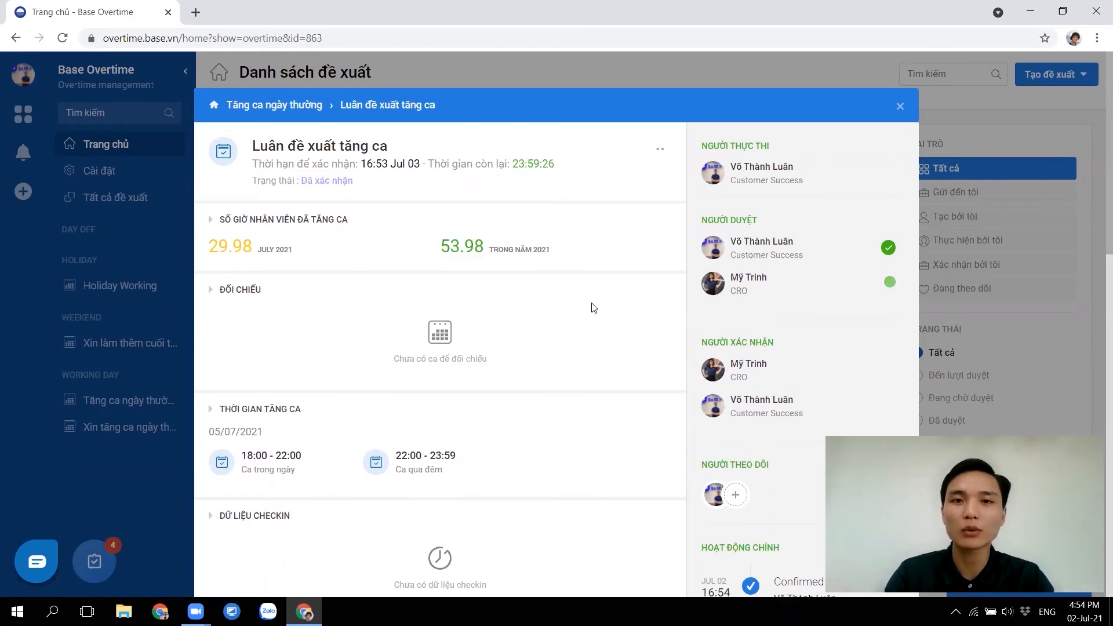
scroll(634, 318, "down", 12)
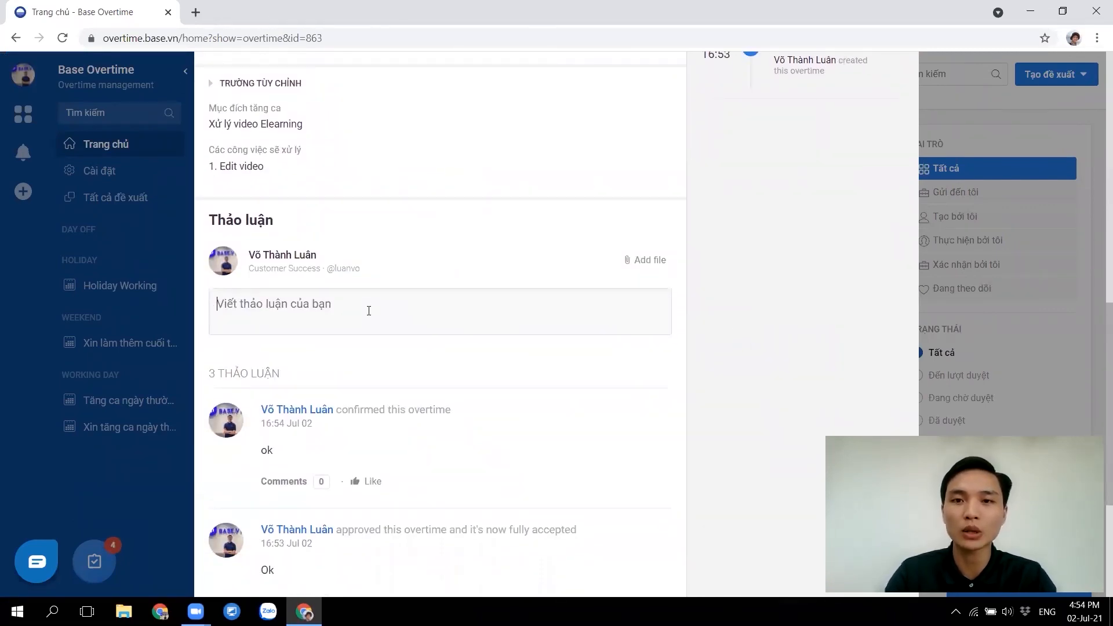
scroll(655, 297, "up", 12)
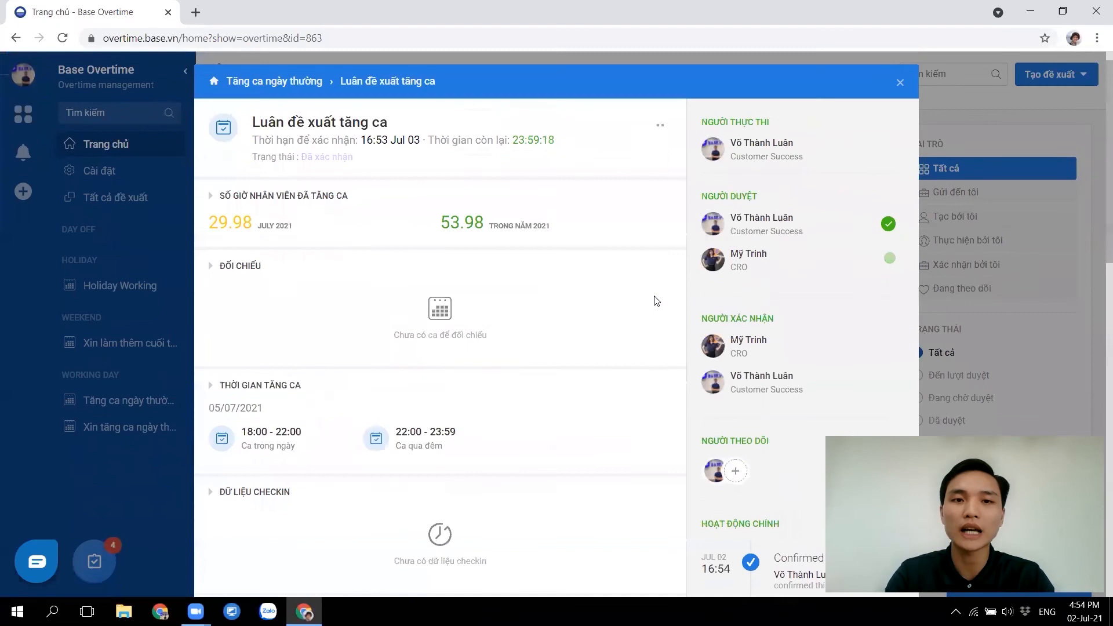